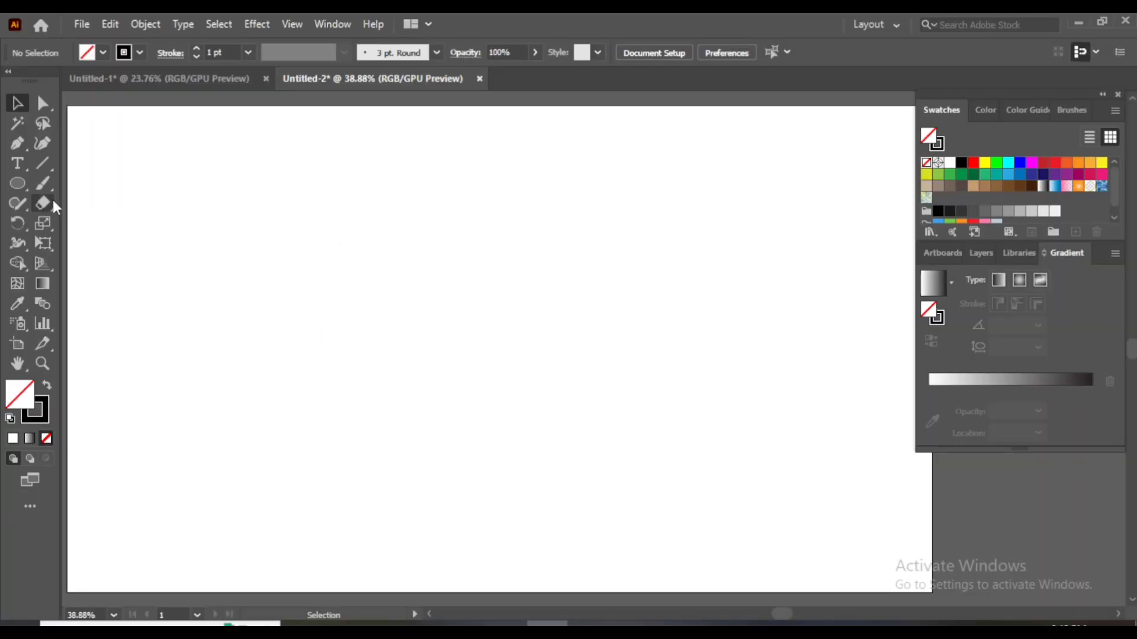
# Step: Draw an unfilled ellipse of about 612 × 565 px near the middle of the artboard
pyautogui.click(27, 184)
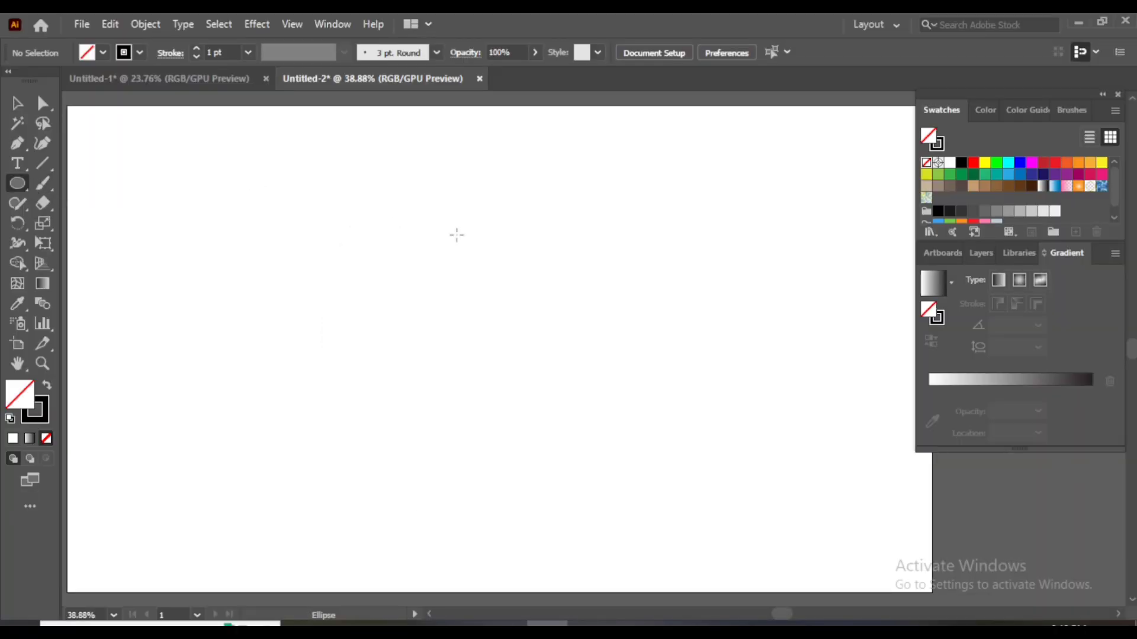
pyautogui.moveTo(392, 227); pyautogui.dragTo(669, 484)
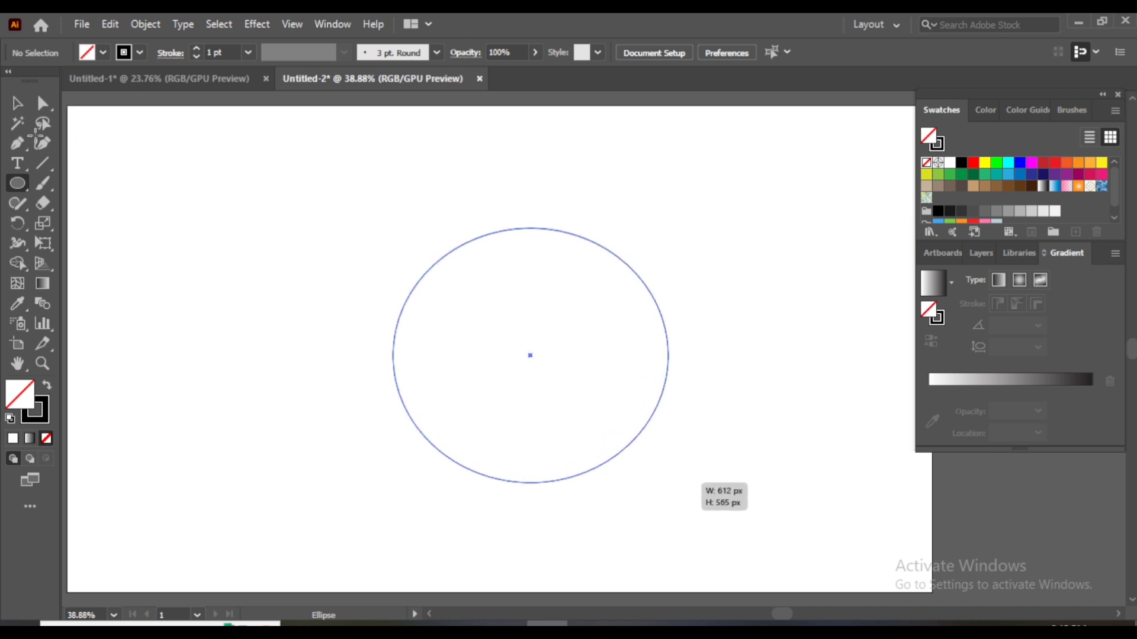
pyautogui.click(17, 103)
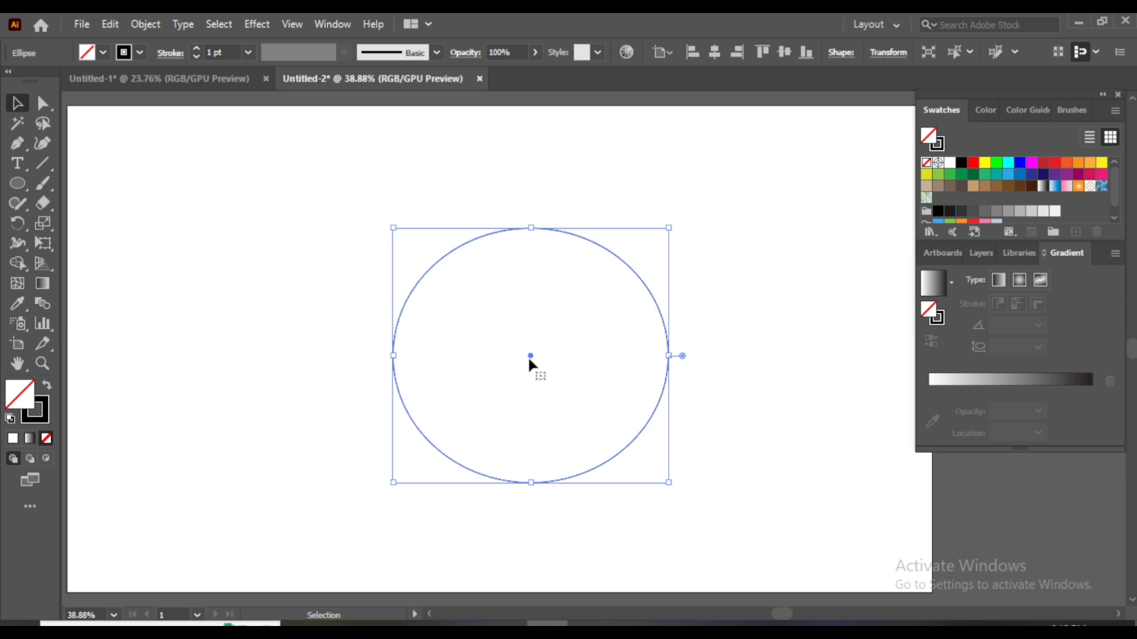
# Step: Paste a copy of the ellipse in place and shrink it proportionally into a second ring
pyautogui.moveTo(529, 359); pyautogui.dragTo(508, 350)
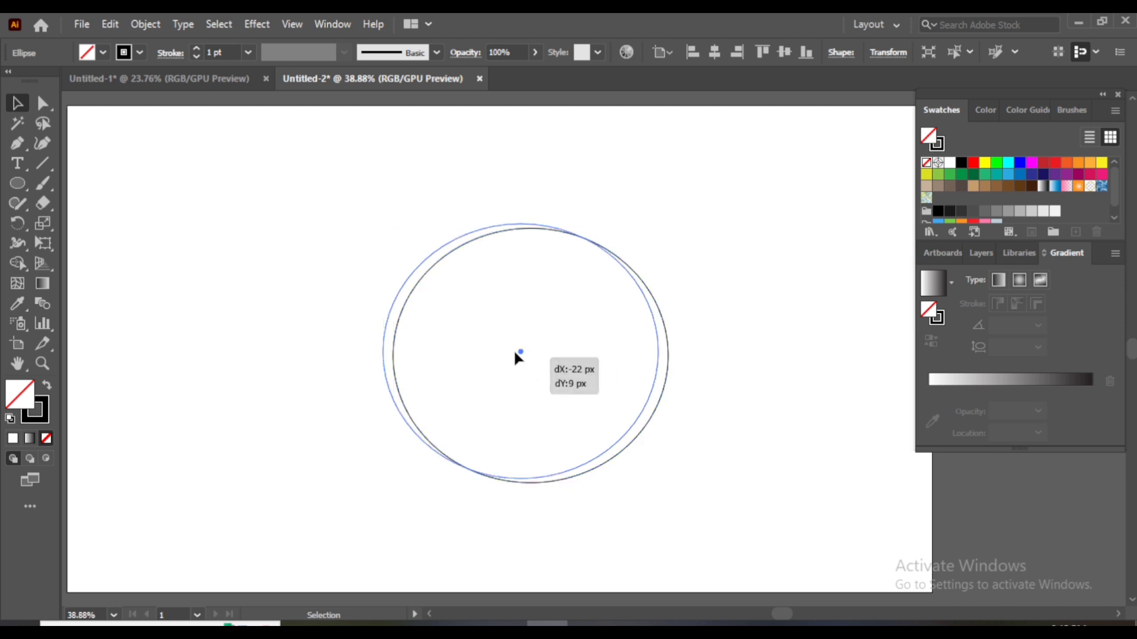
pyautogui.click(111, 24)
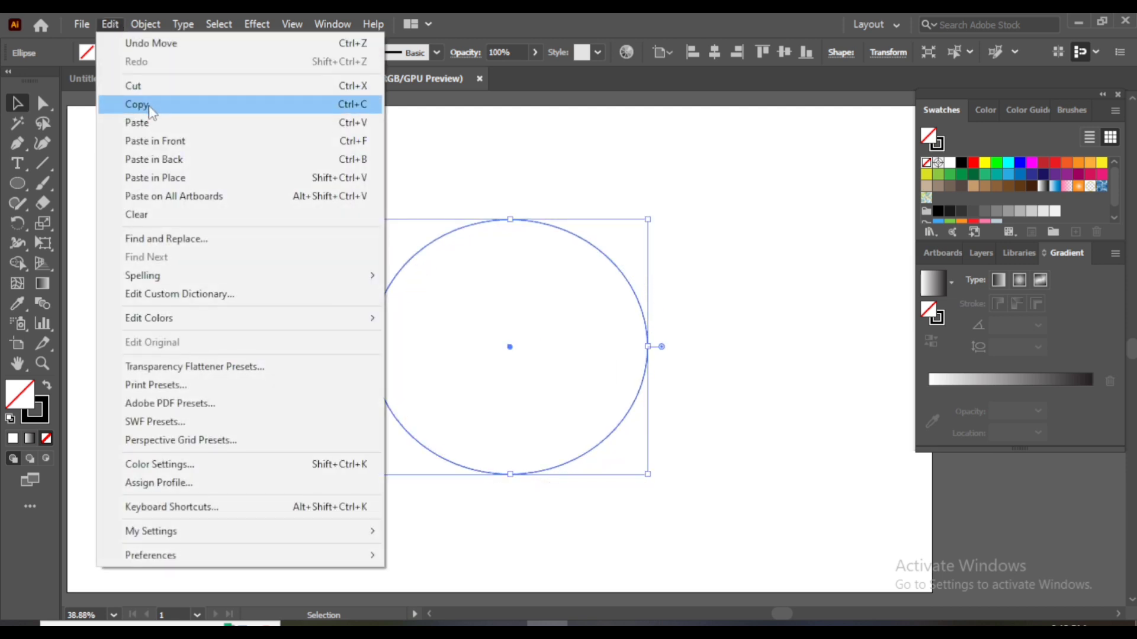
pyautogui.click(148, 106)
pyautogui.click(110, 25)
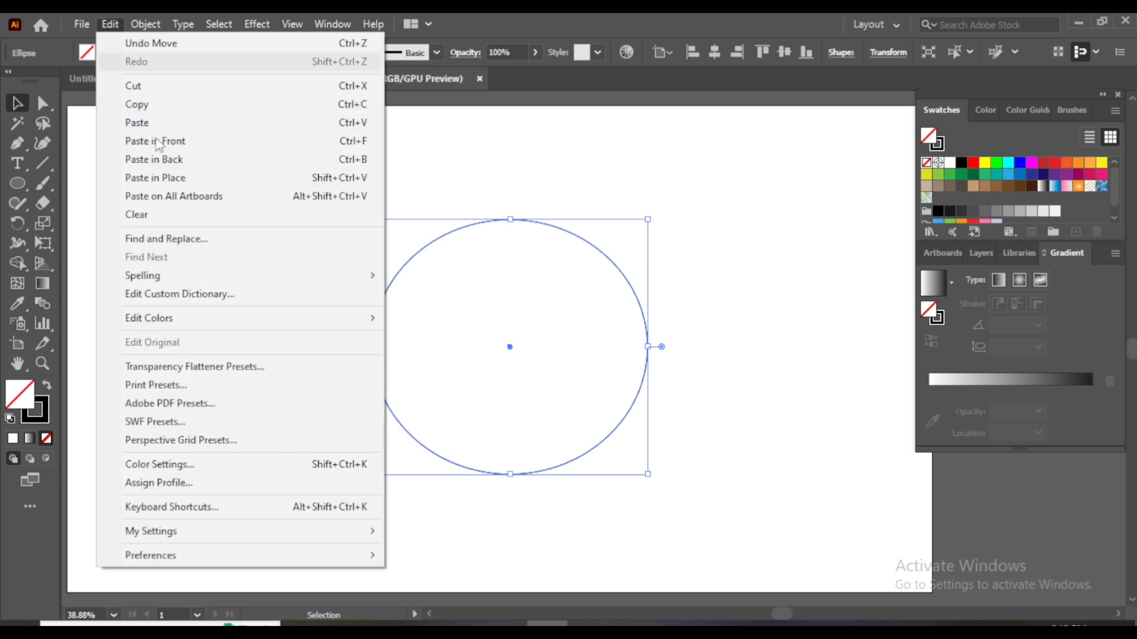
pyautogui.click(165, 179)
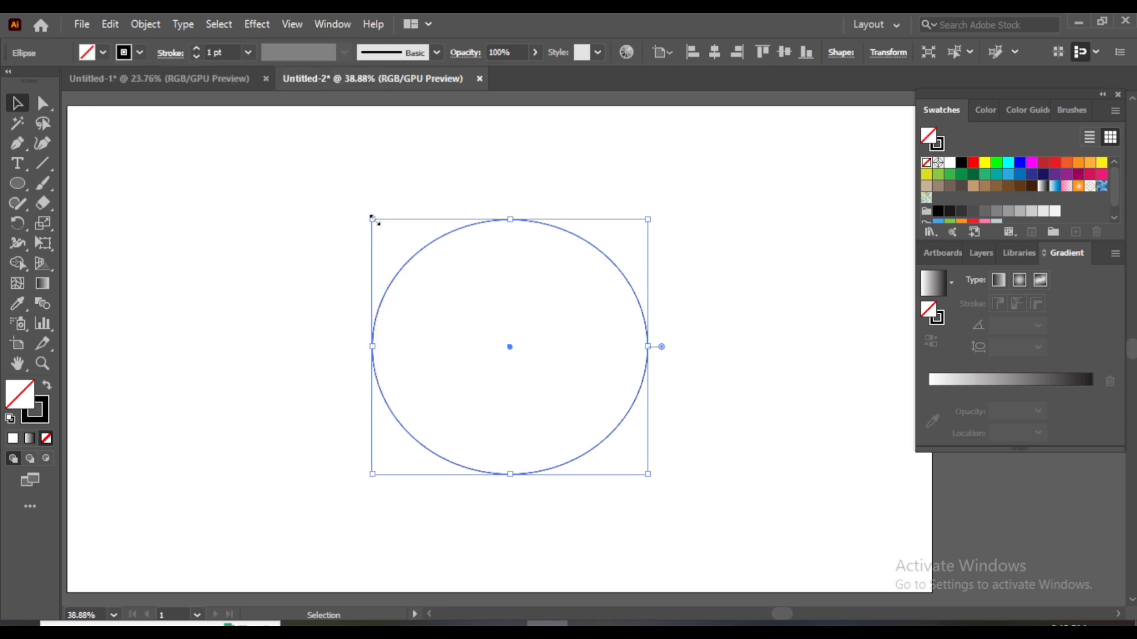
pyautogui.press('shift')
pyautogui.moveTo(372, 218); pyautogui.dragTo(385, 232)
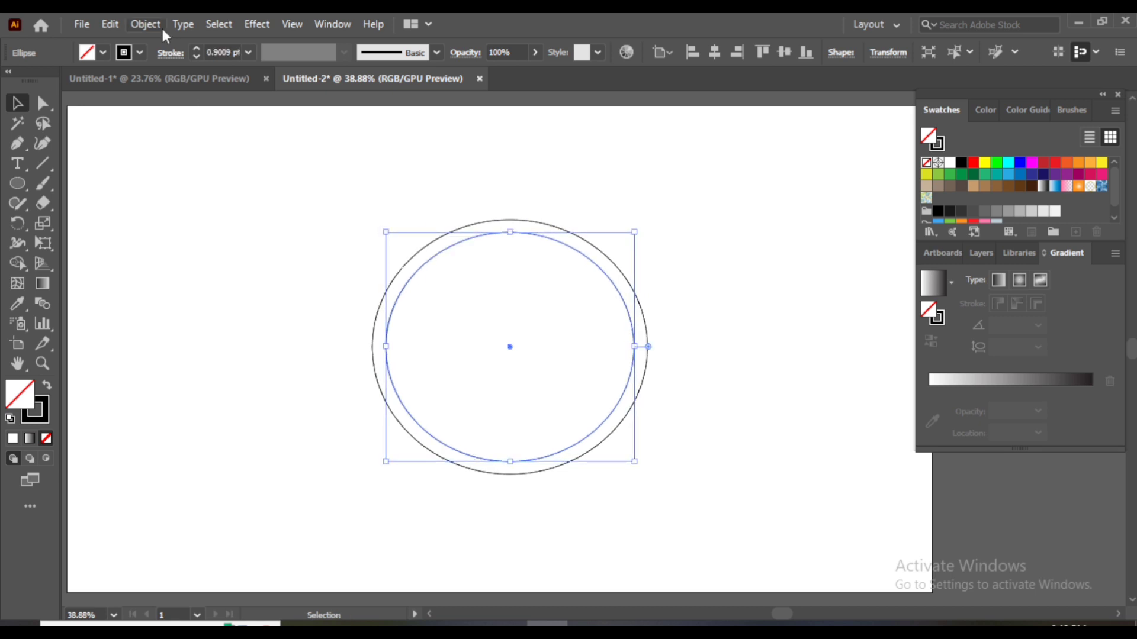
# Step: Paste another copy in place and shrink it into a third, inner ring
pyautogui.click(107, 25)
pyautogui.click(148, 101)
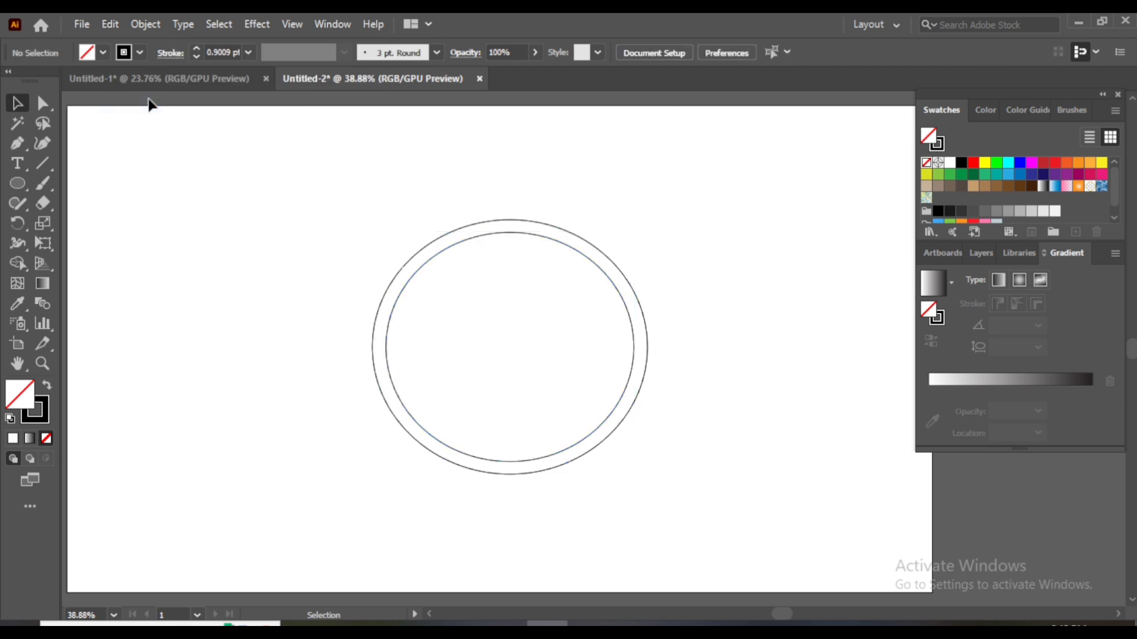
pyautogui.click(121, 25)
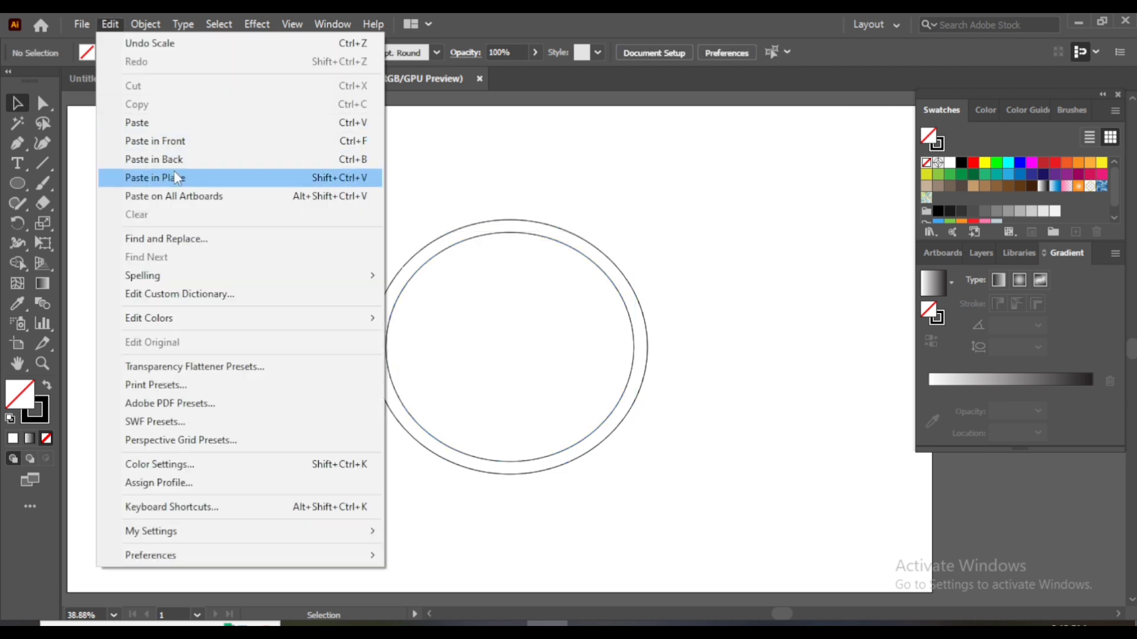
pyautogui.click(176, 178)
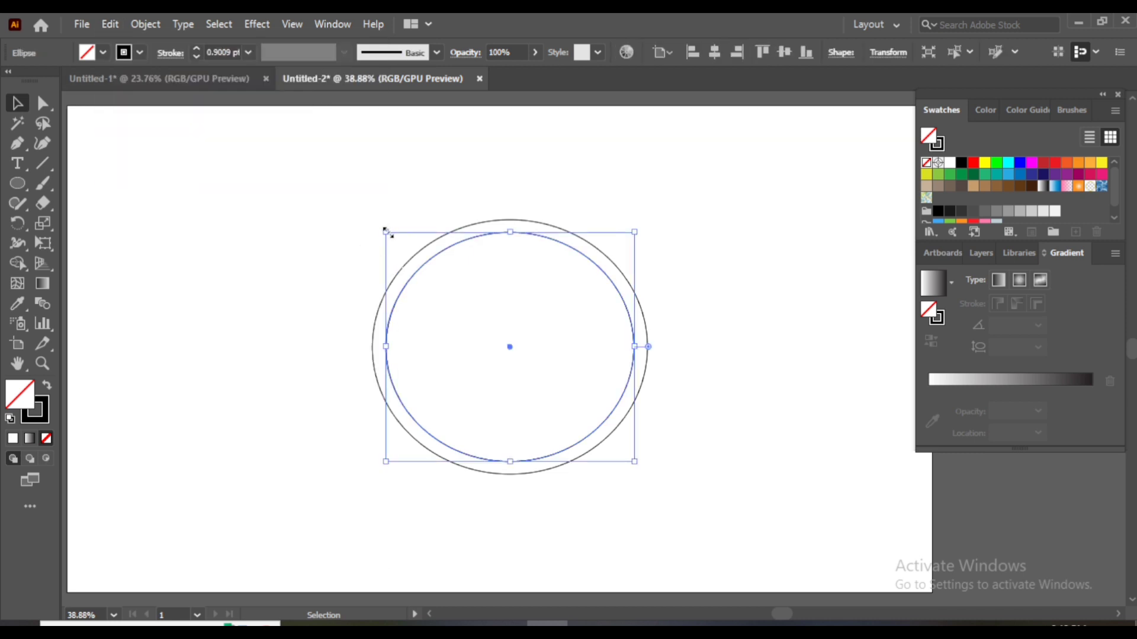
pyautogui.press('shift')
pyautogui.moveTo(386, 231); pyautogui.dragTo(396, 246)
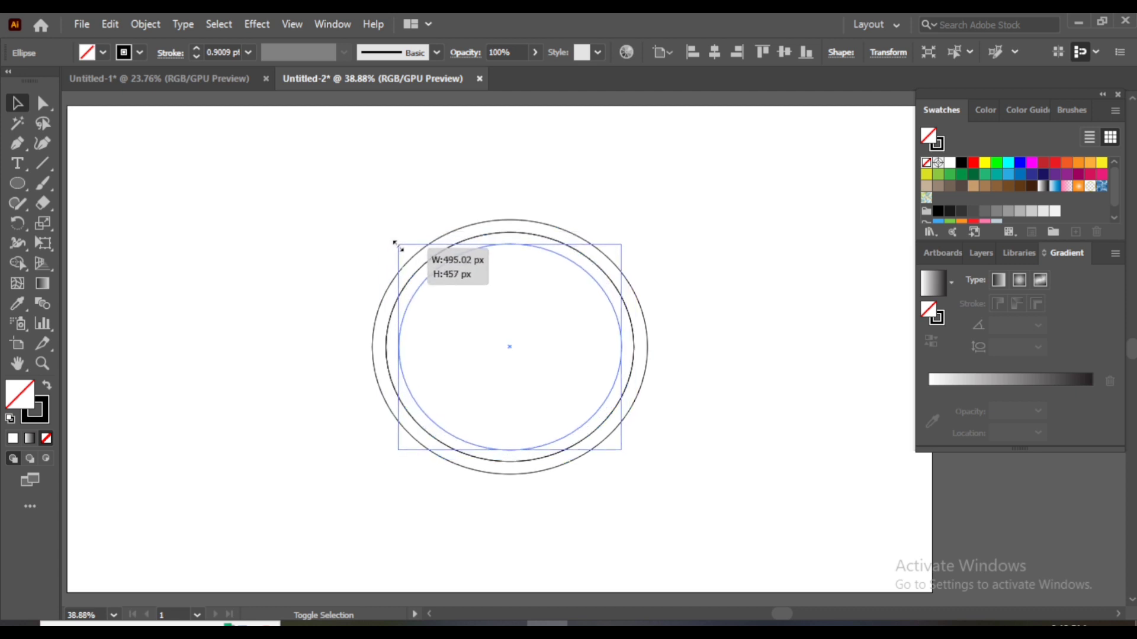
pyautogui.moveTo(396, 244); pyautogui.dragTo(396, 244)
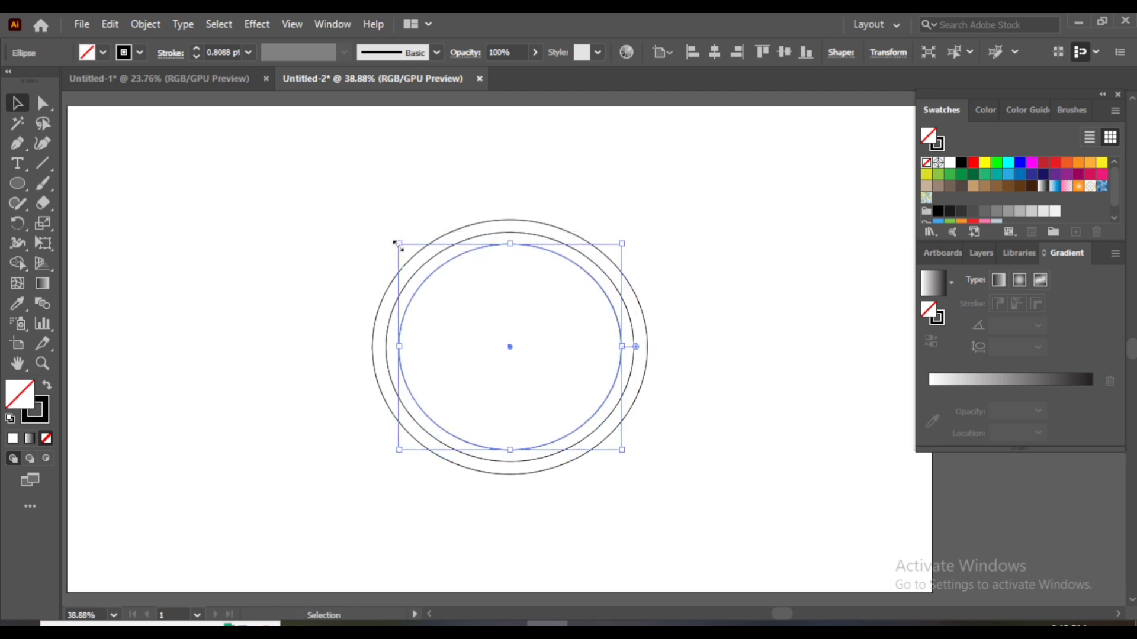
# Step: Copy the third ring and paste a copy in place over it
pyautogui.click(114, 24)
pyautogui.click(152, 105)
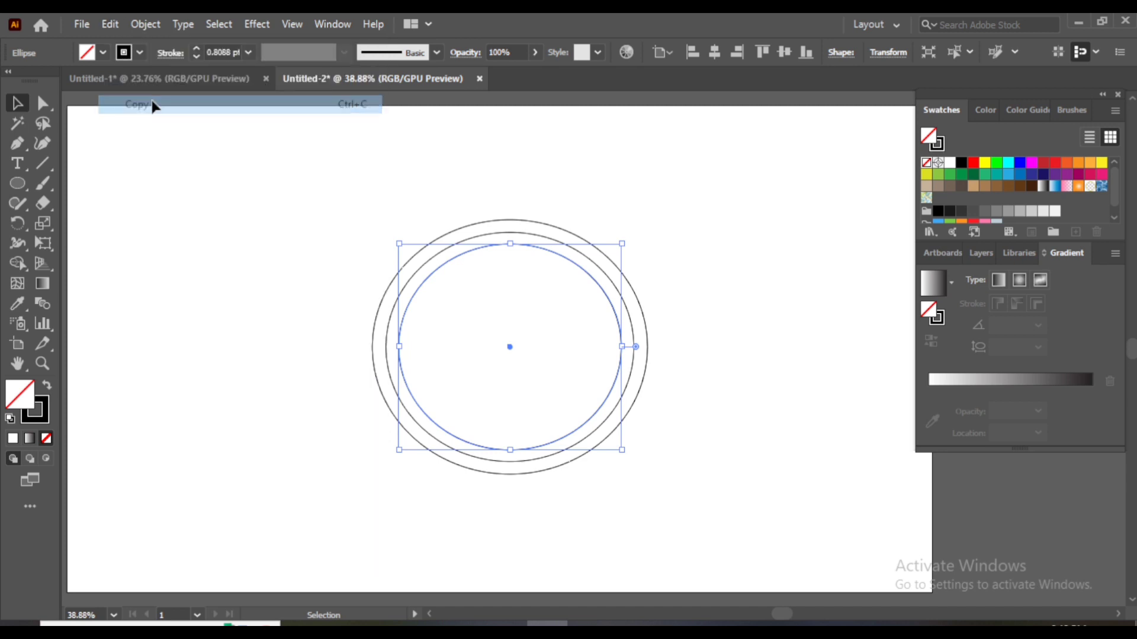
pyautogui.click(110, 25)
pyautogui.click(180, 177)
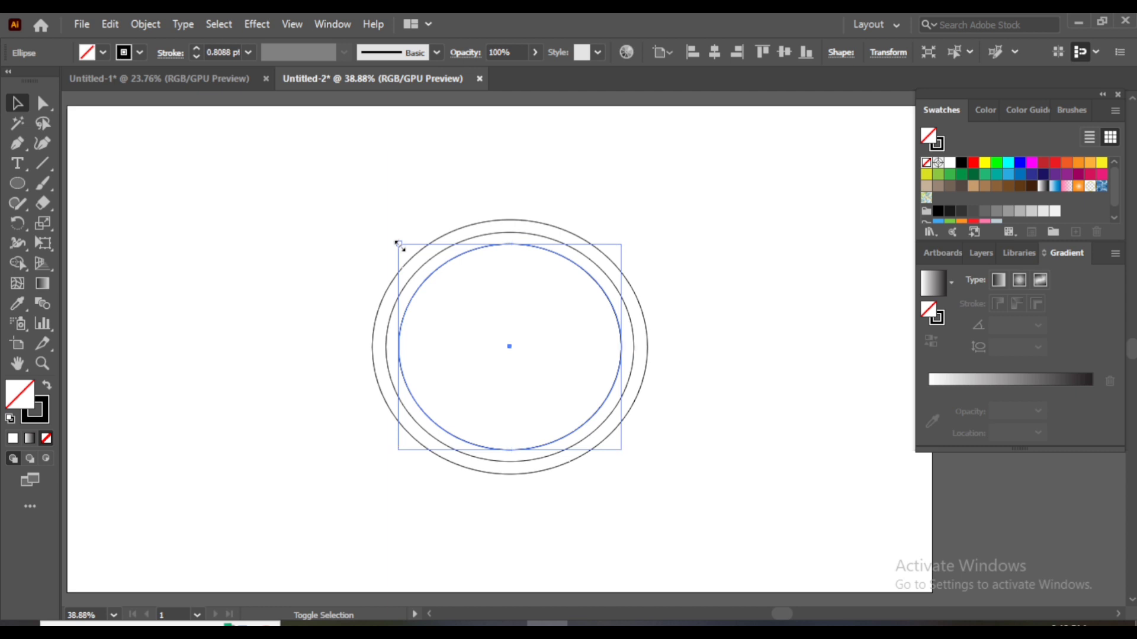
# Step: Shrink the pasted copy into a fourth ring, then paste and shrink a fifth ring
pyautogui.moveTo(398, 243); pyautogui.dragTo(411, 265)
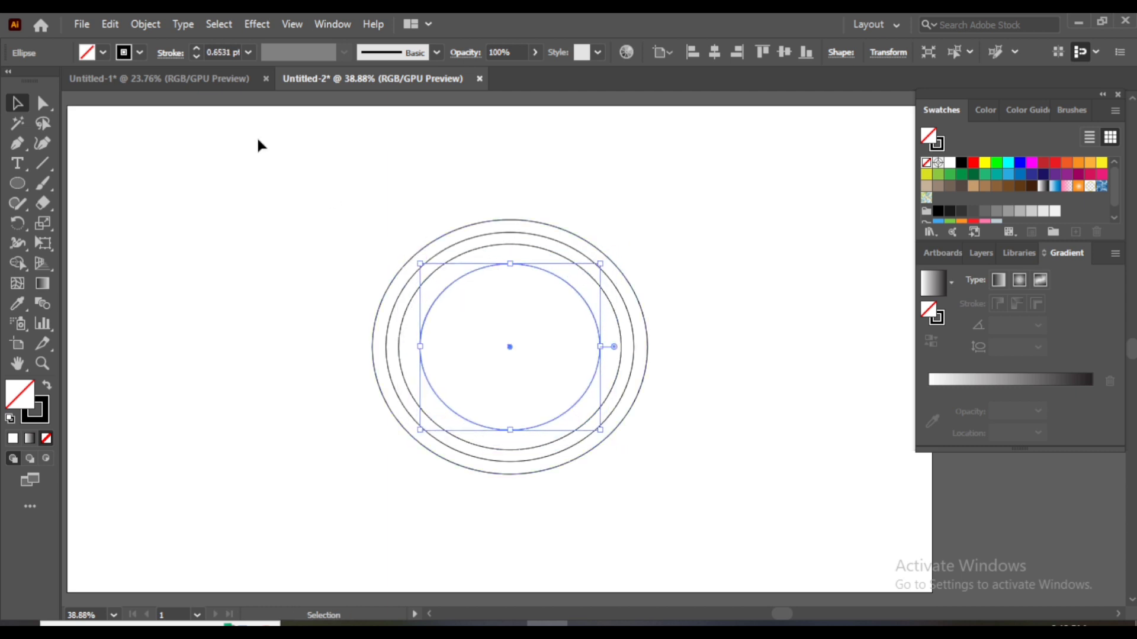
pyautogui.click(112, 24)
pyautogui.click(152, 109)
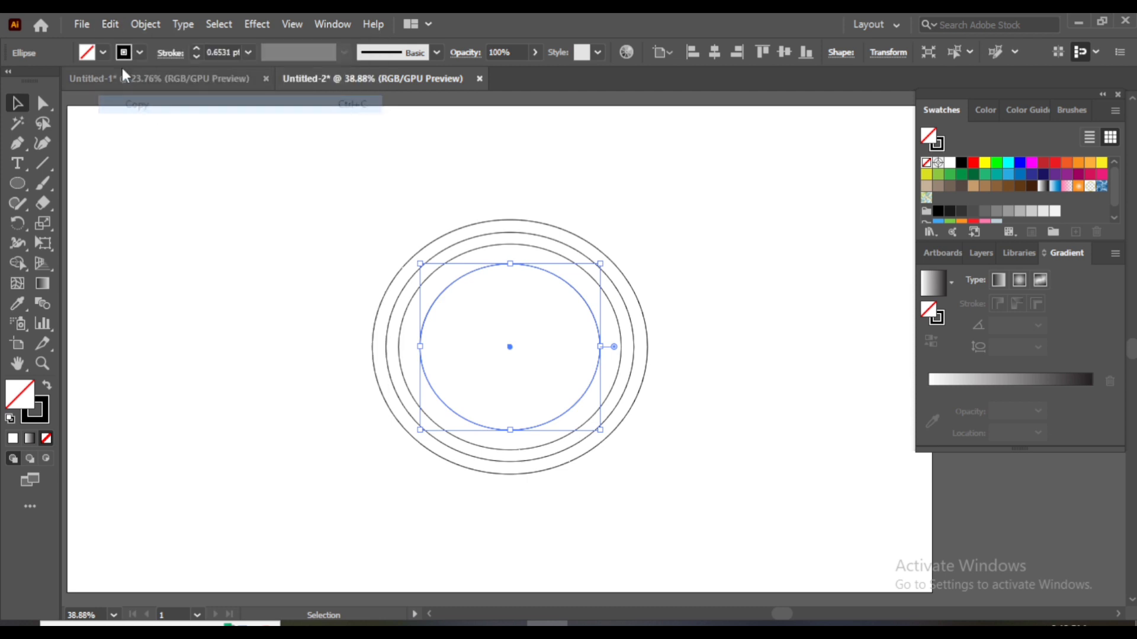
pyautogui.click(111, 24)
pyautogui.click(165, 173)
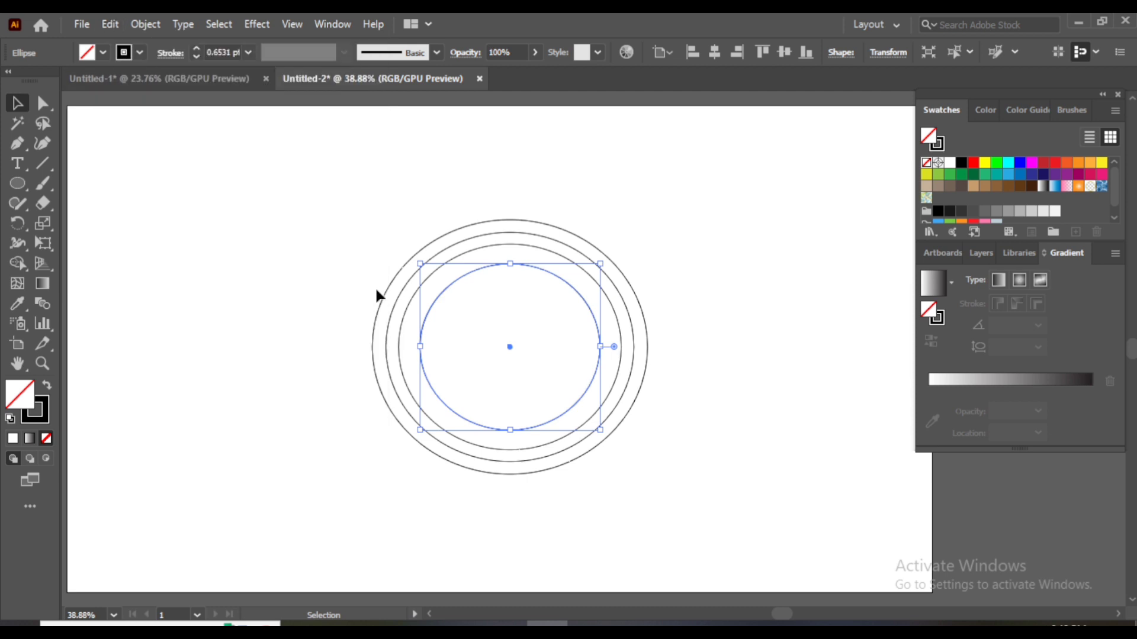
pyautogui.moveTo(422, 268); pyautogui.dragTo(431, 280)
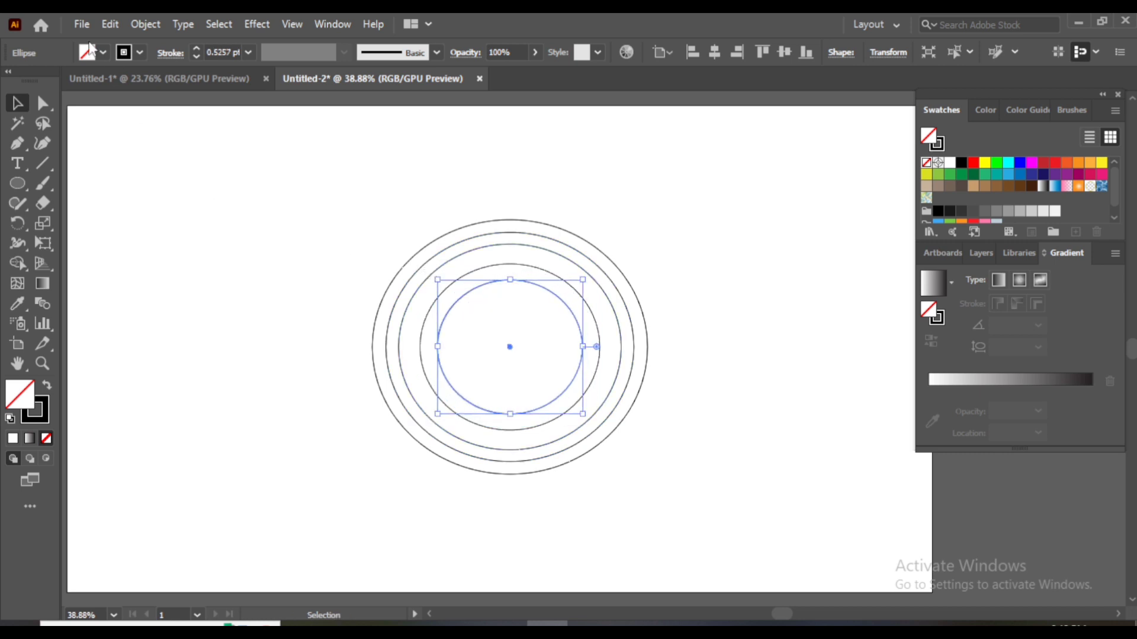
# Step: Paste another centred copy and shrink it into a sixth ring
pyautogui.click(114, 24)
pyautogui.click(145, 111)
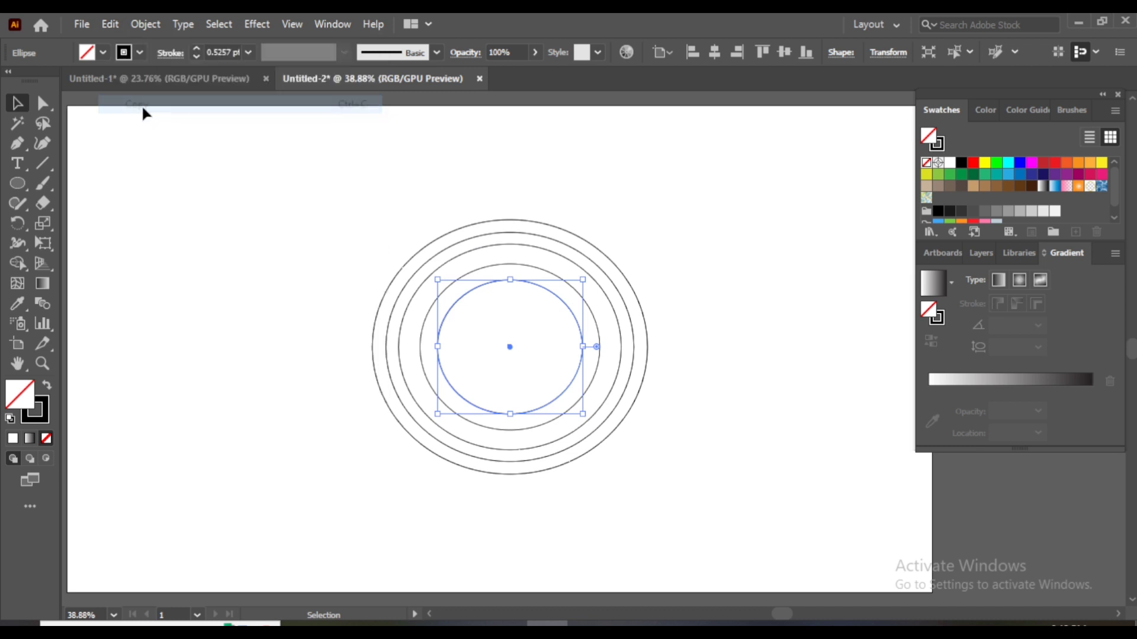
pyautogui.click(113, 23)
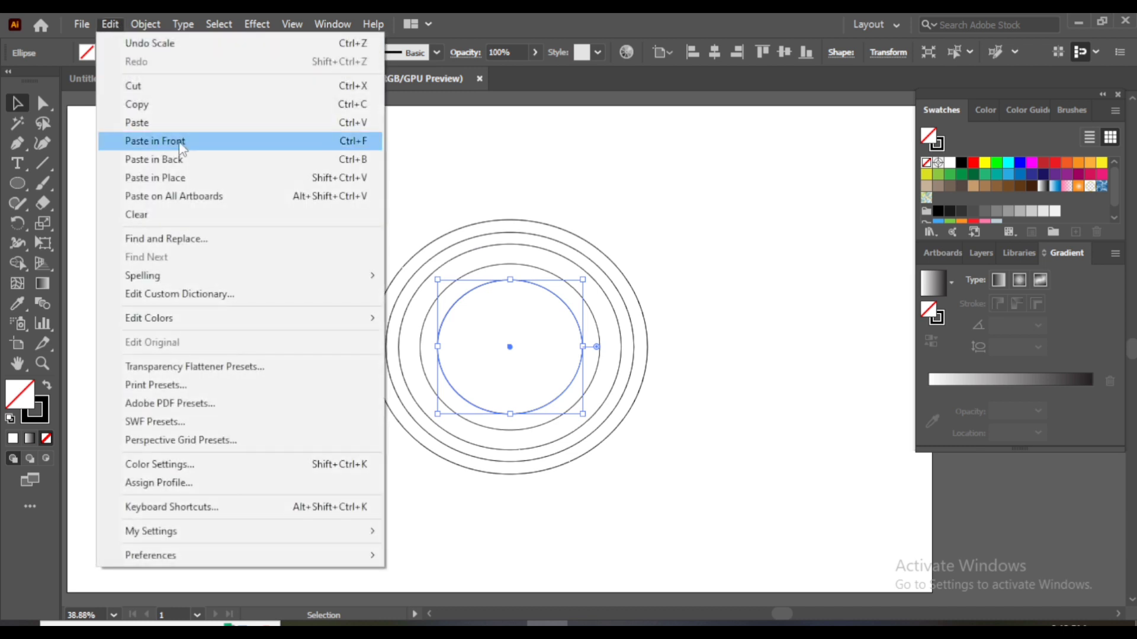
pyautogui.click(185, 180)
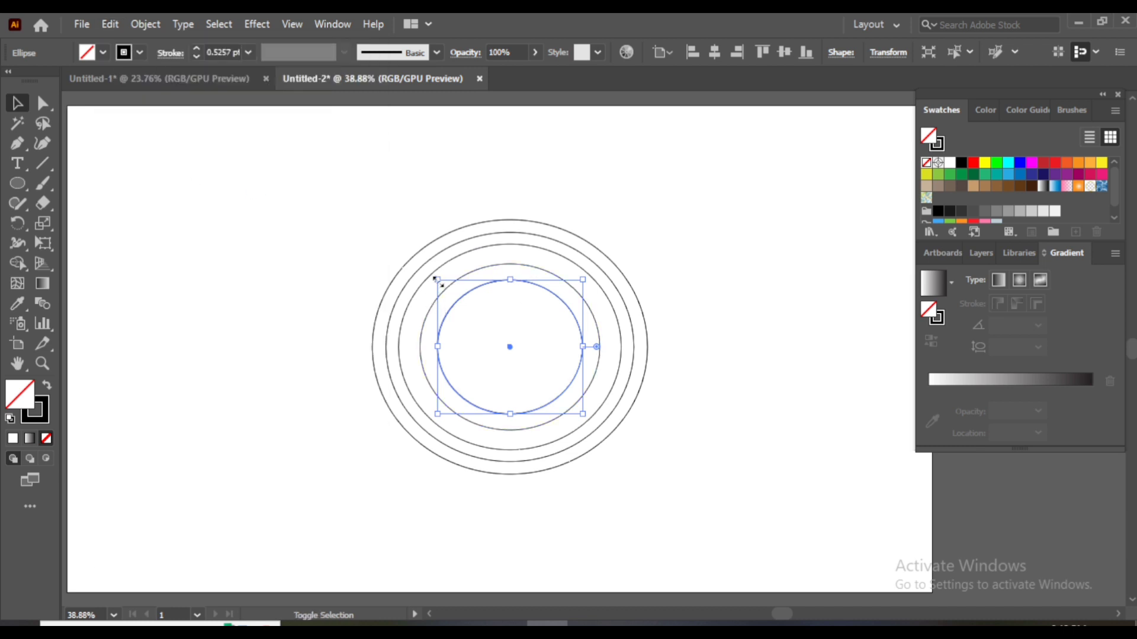
pyautogui.moveTo(437, 279); pyautogui.dragTo(445, 291)
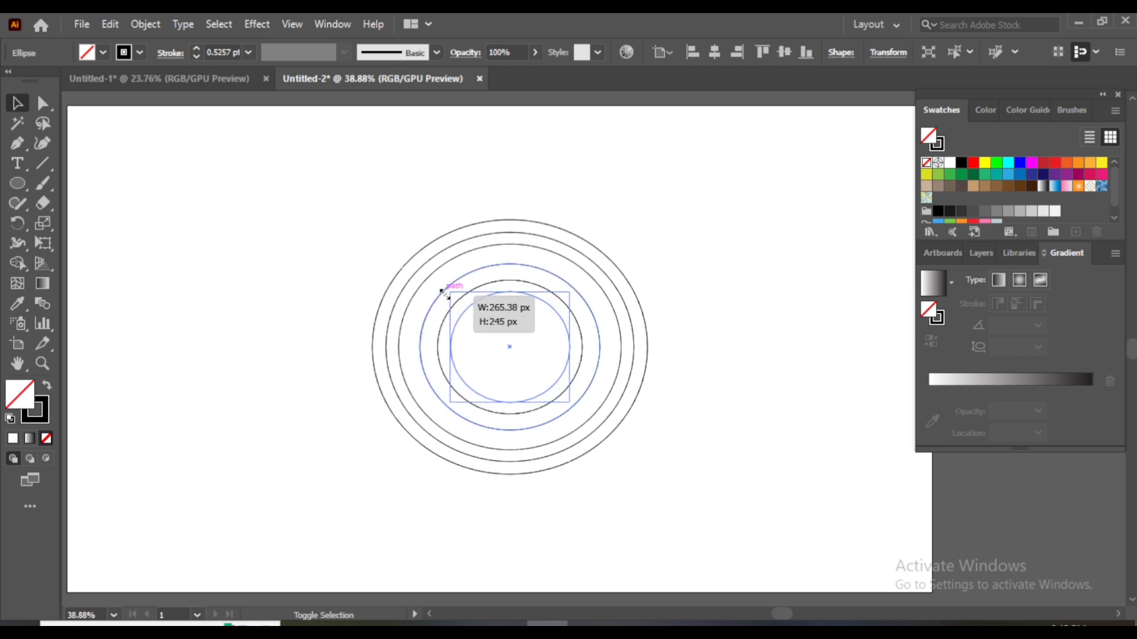
pyautogui.moveTo(445, 292); pyautogui.dragTo(446, 292)
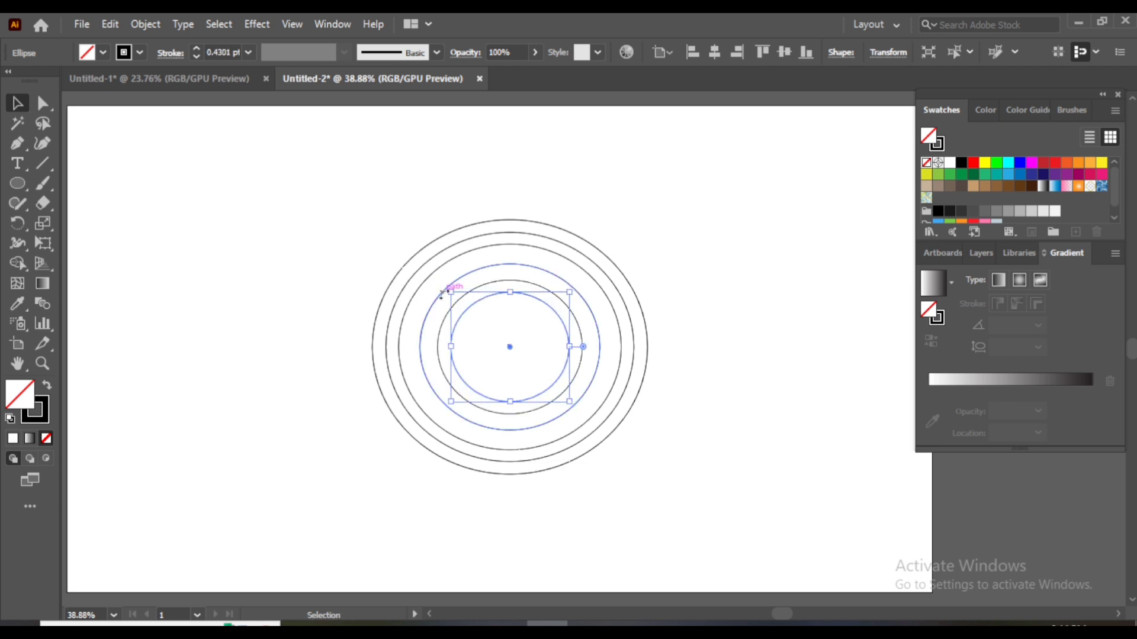
# Step: Add the smallest seventh ring, then marquee-select all seven ellipses
pyautogui.click(110, 23)
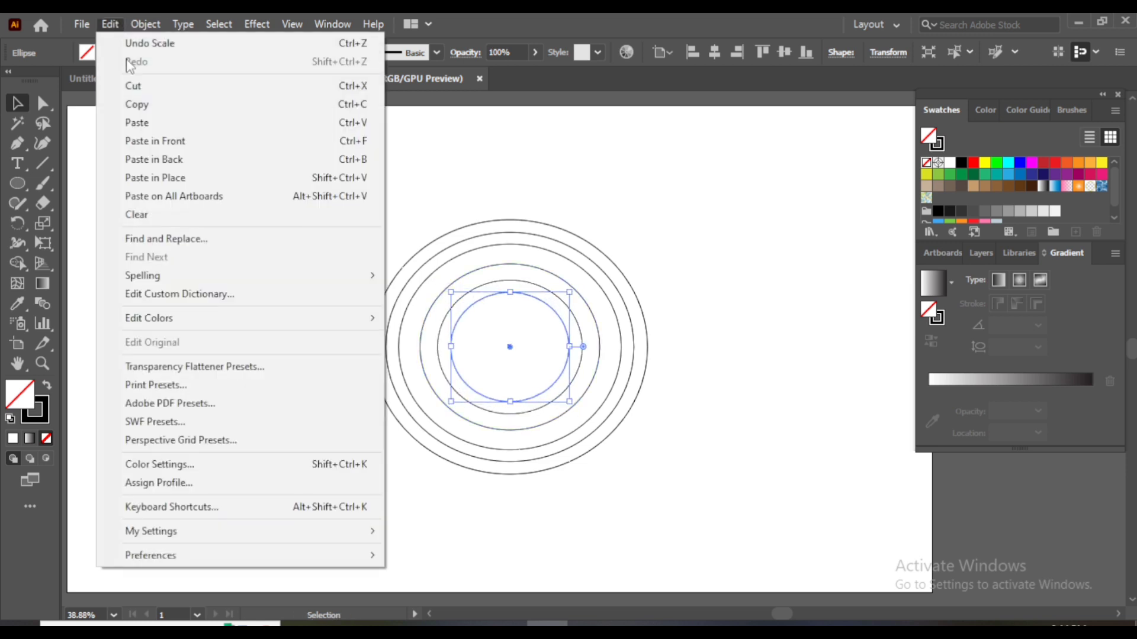
pyautogui.click(145, 105)
pyautogui.click(110, 24)
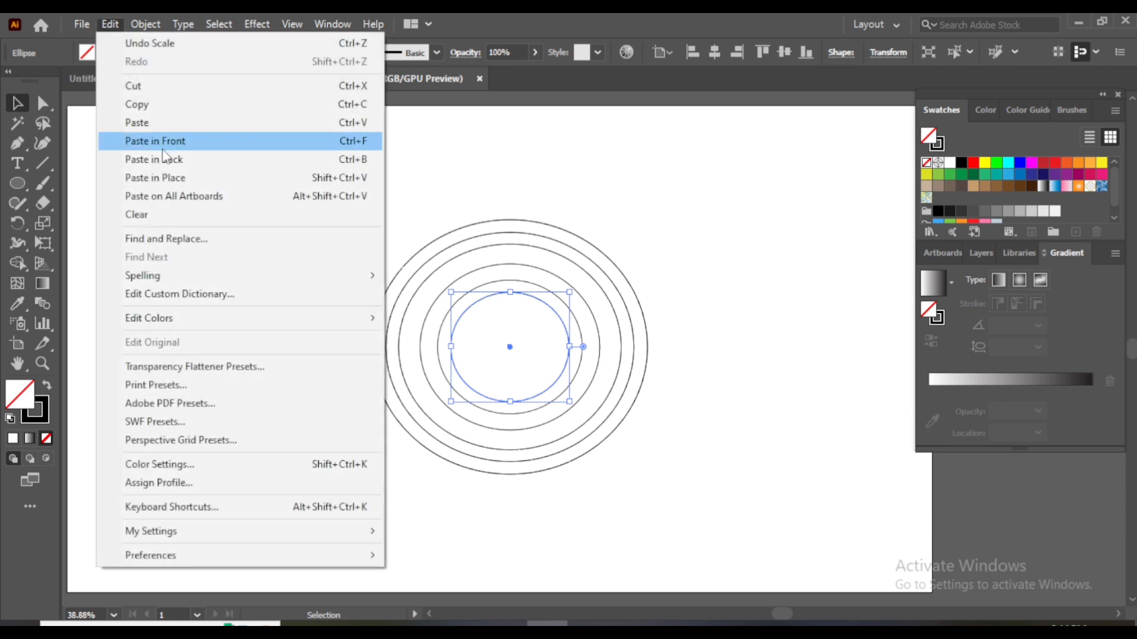
pyautogui.click(164, 179)
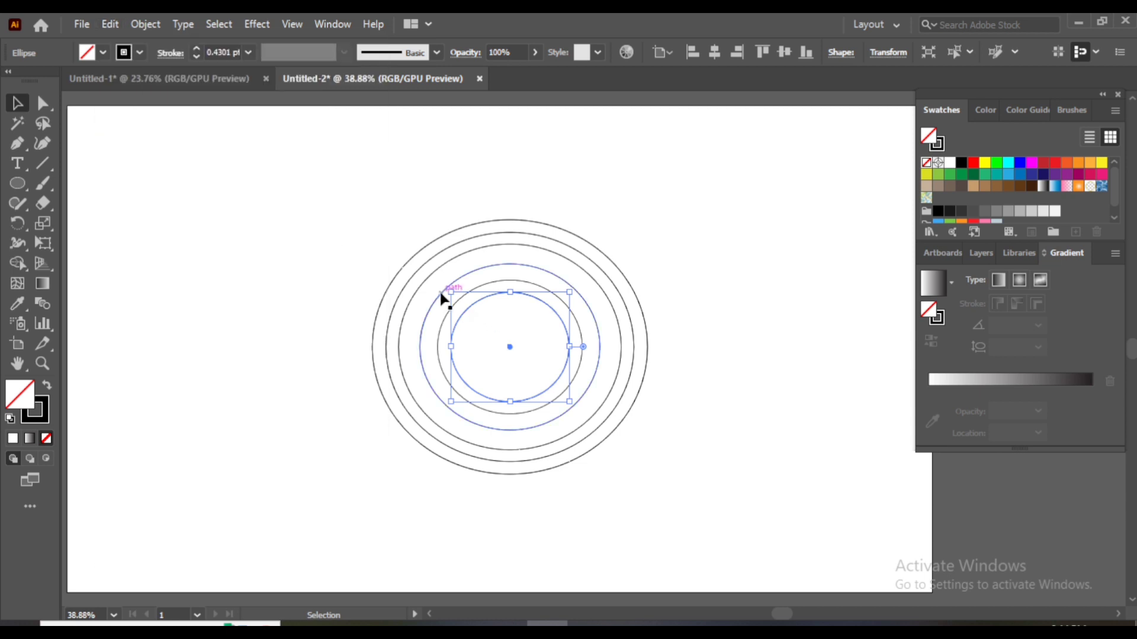
pyautogui.moveTo(449, 291); pyautogui.dragTo(456, 304)
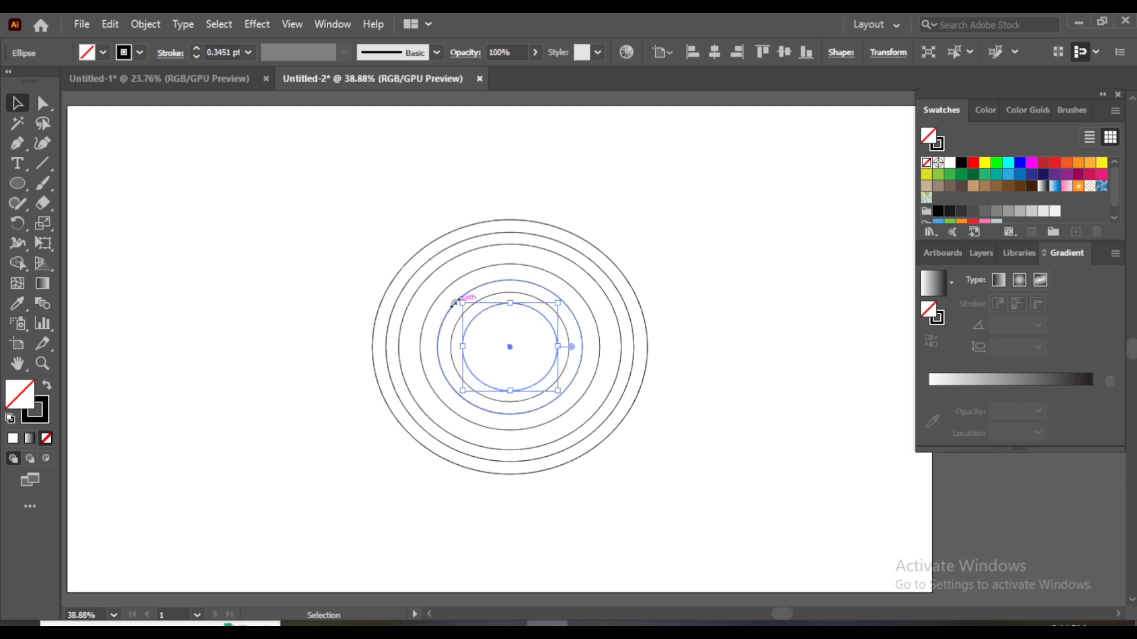
pyautogui.moveTo(341, 229); pyautogui.dragTo(524, 454)
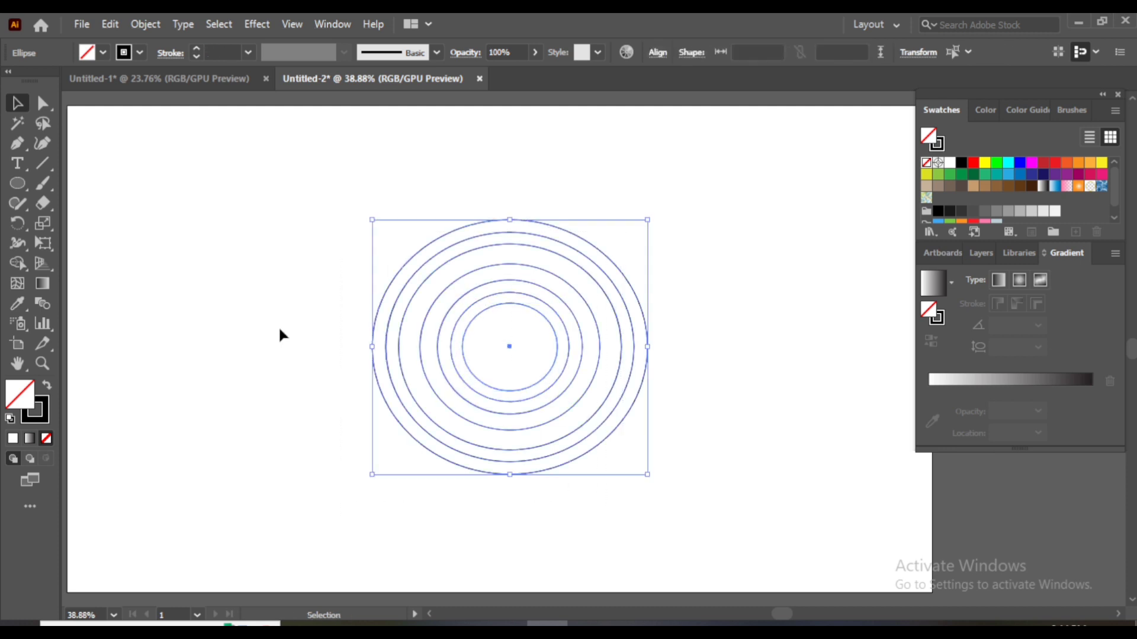
# Step: With Shape Builder, fill the outermost ring white, the next black, and the next teal
pyautogui.click(17, 263)
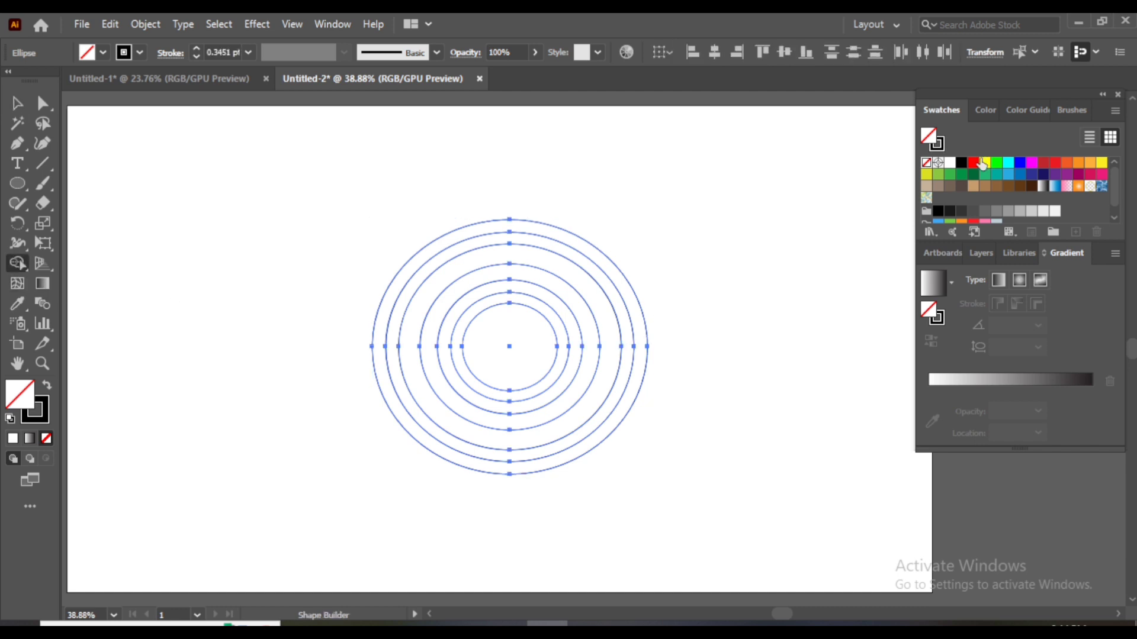
pyautogui.click(952, 164)
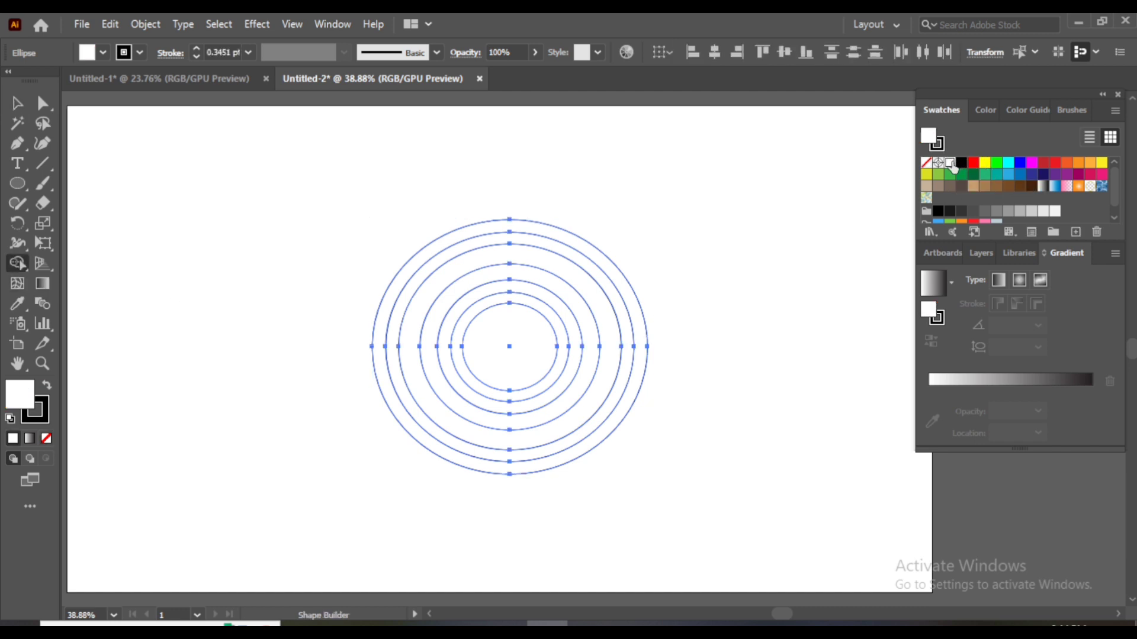
pyautogui.click(572, 241)
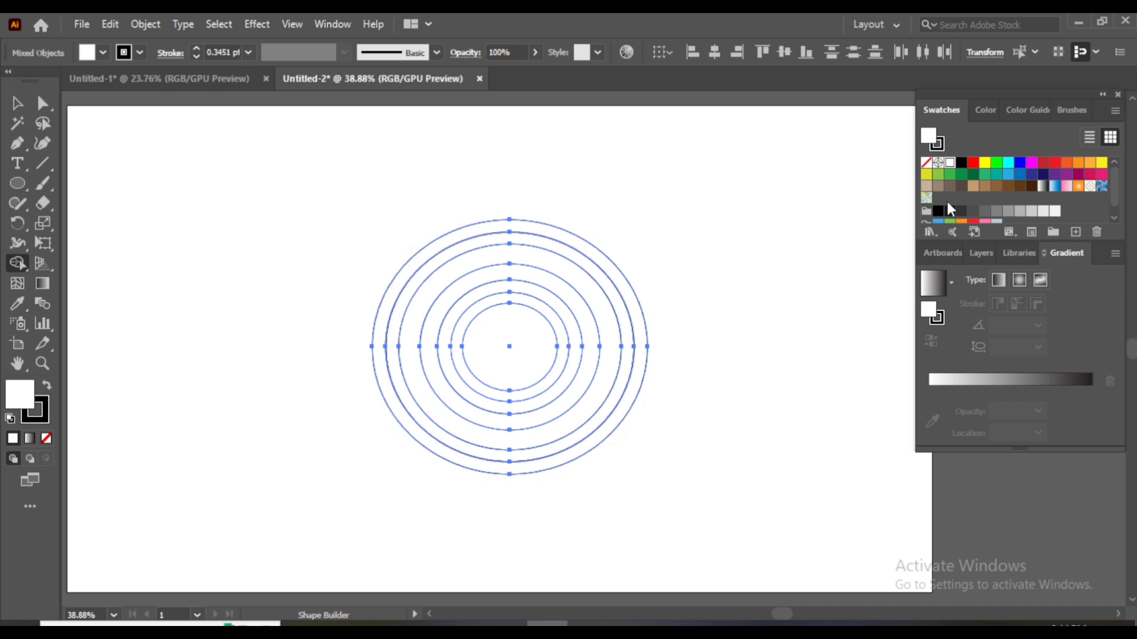
pyautogui.click(960, 164)
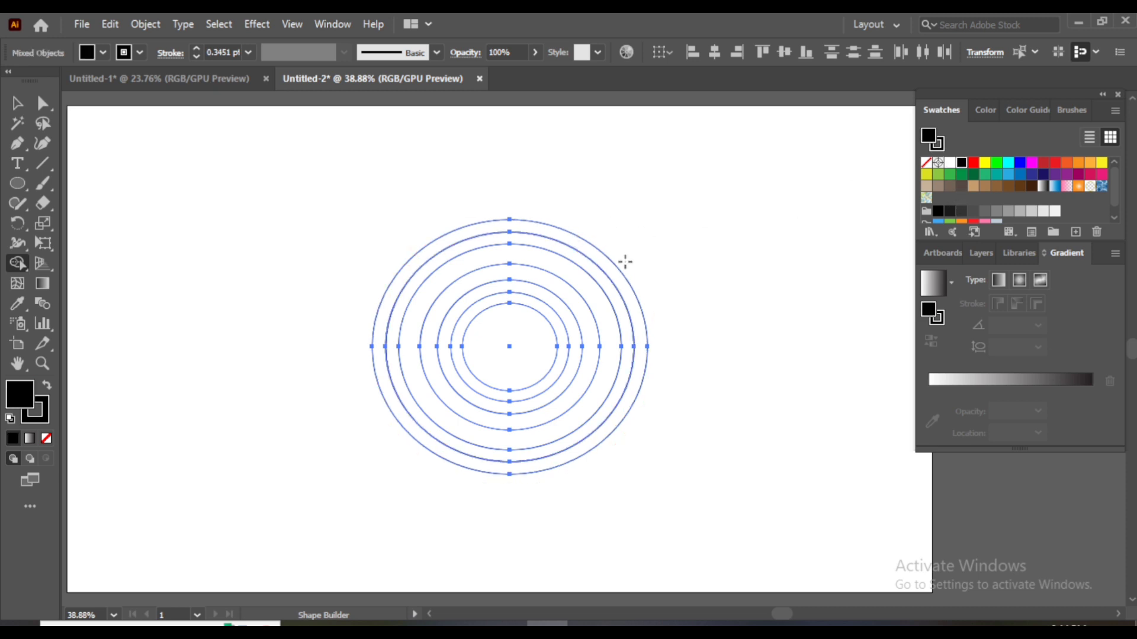
pyautogui.click(588, 267)
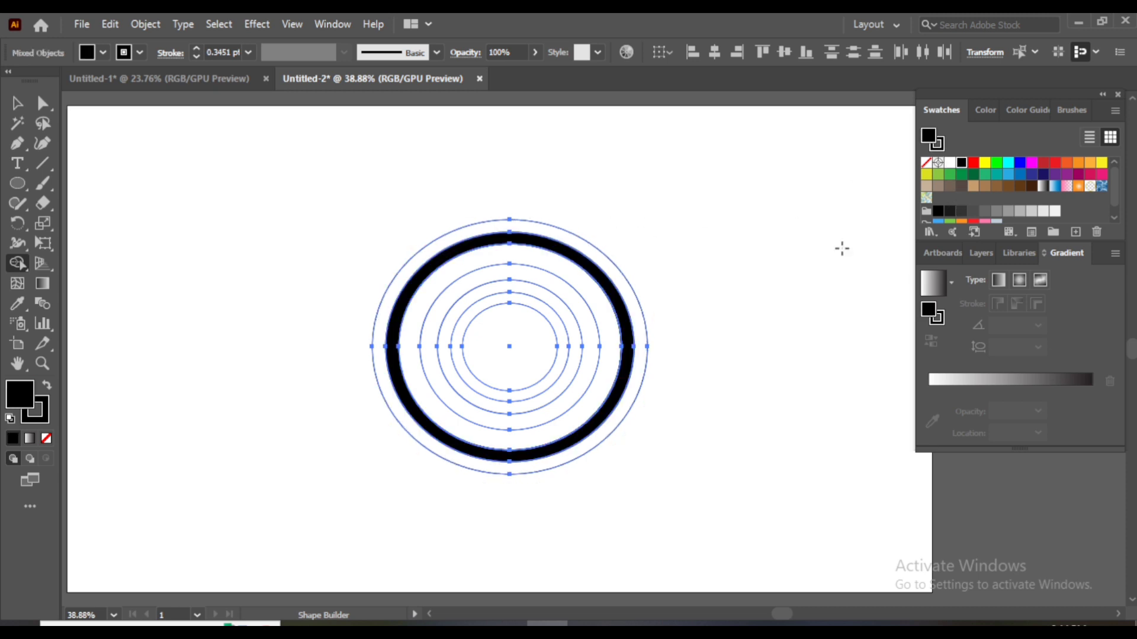
pyautogui.click(996, 175)
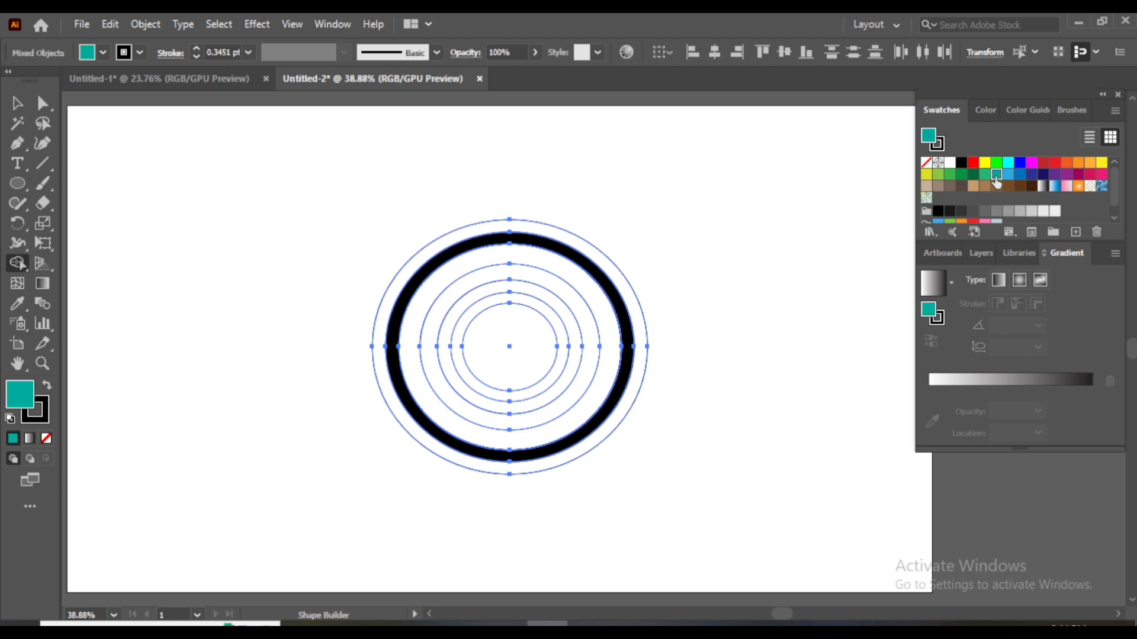
pyautogui.click(533, 265)
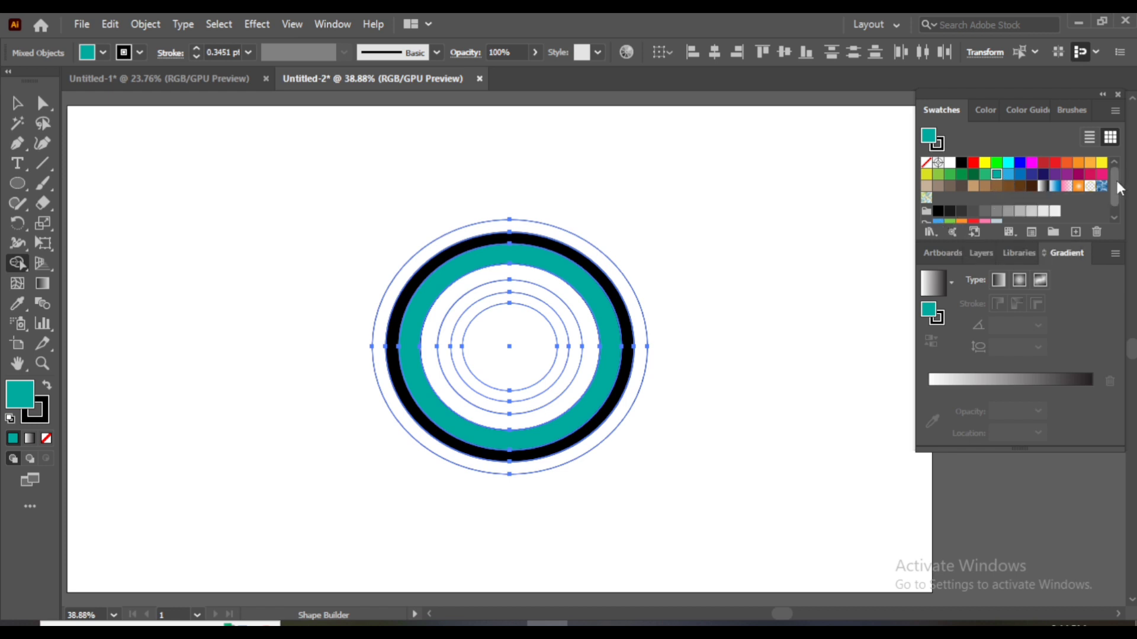
# Step: Fill the next ring blue, then recolour it with an edited, redder teal swatch
pyautogui.scroll(-1, 1114, 190)
pyautogui.click(937, 214)
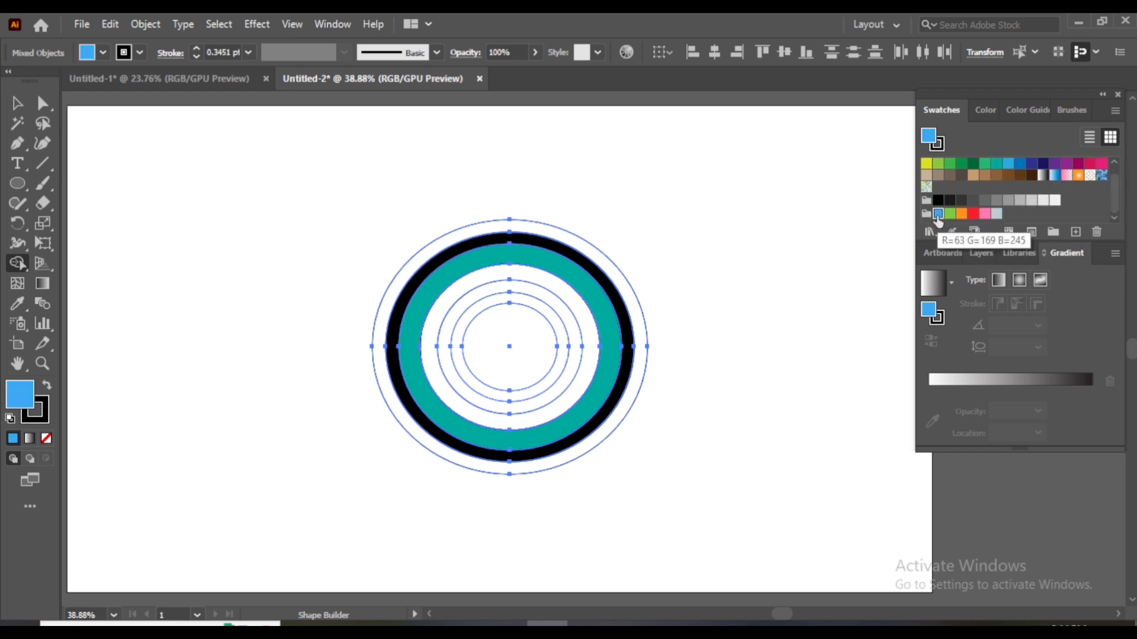
pyautogui.click(520, 278)
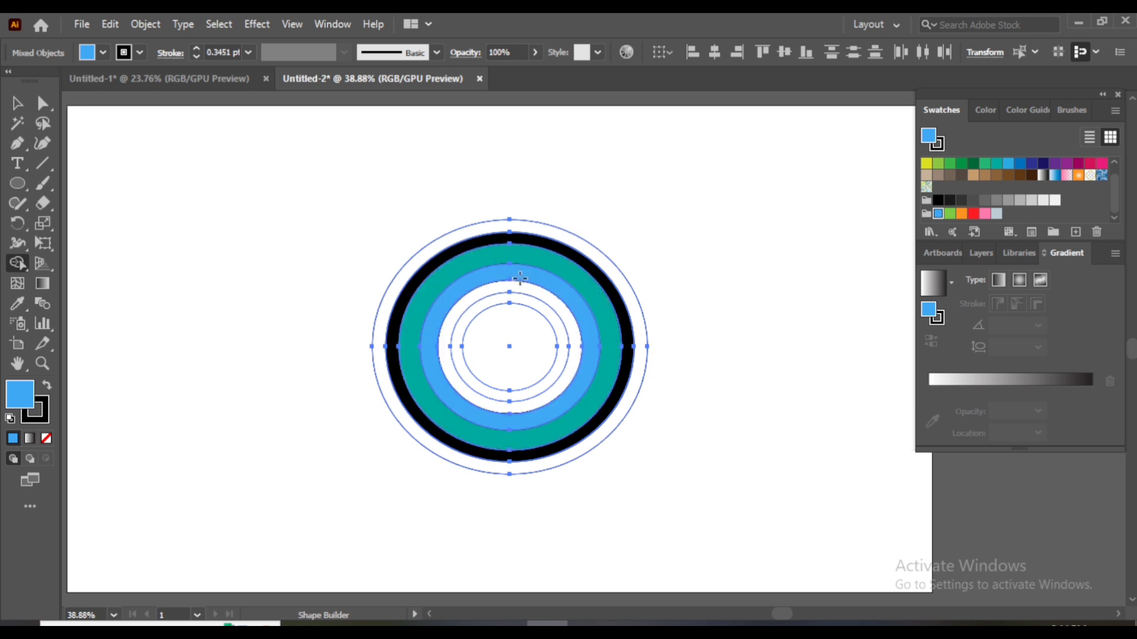
pyautogui.click(997, 165)
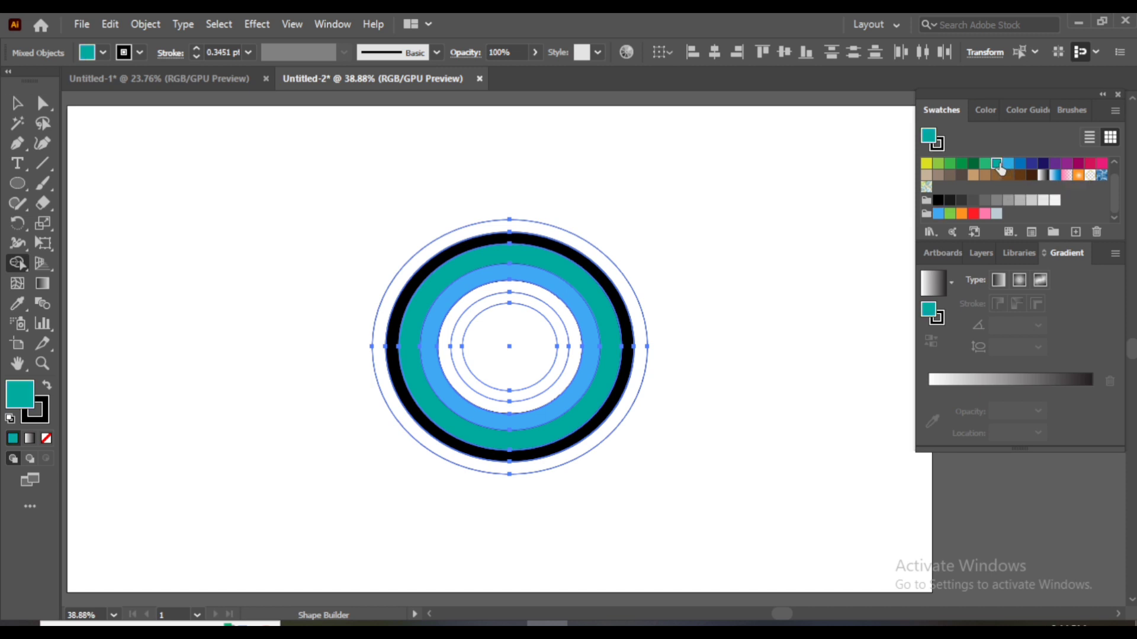
pyautogui.doubleClick(997, 165)
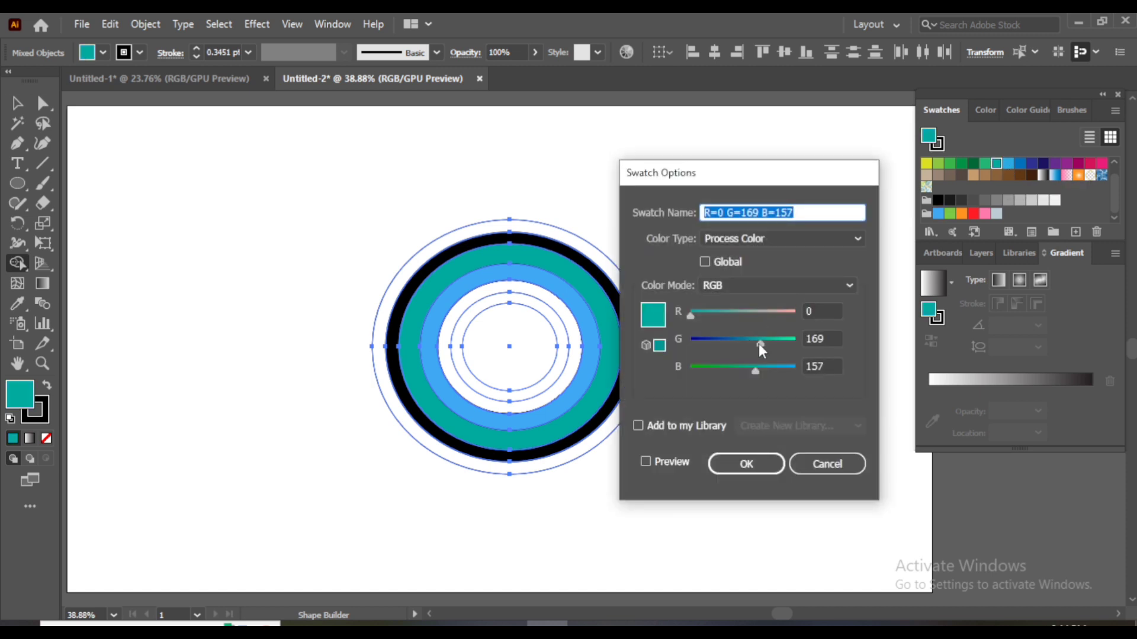
pyautogui.moveTo(691, 318); pyautogui.dragTo(706, 318)
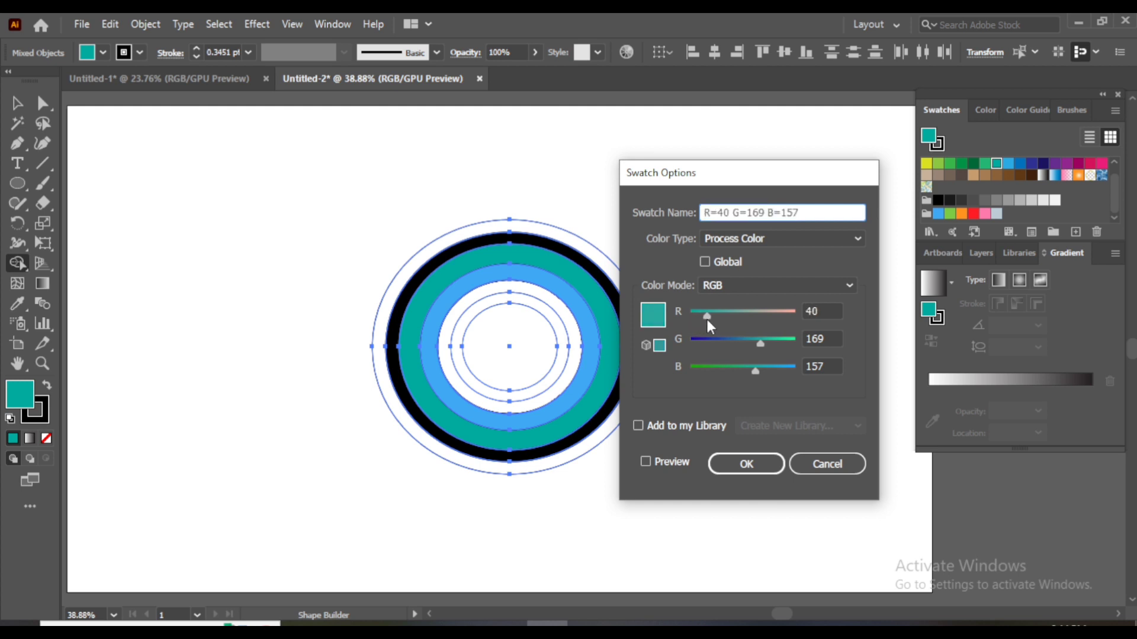
pyautogui.moveTo(760, 344); pyautogui.dragTo(764, 344)
pyautogui.click(751, 466)
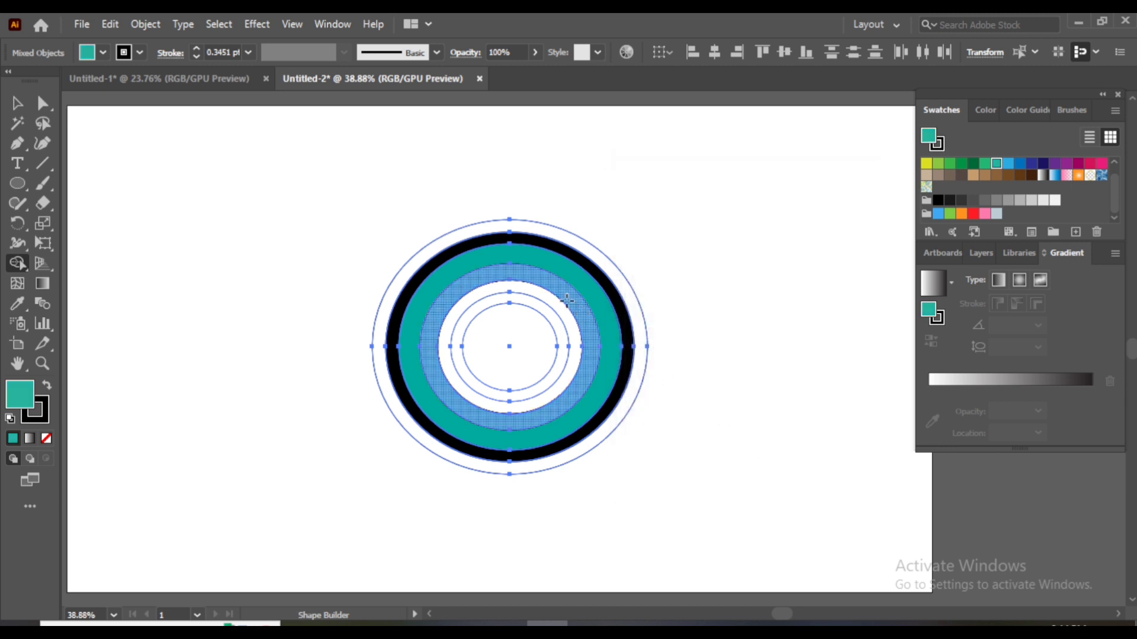
pyautogui.click(567, 300)
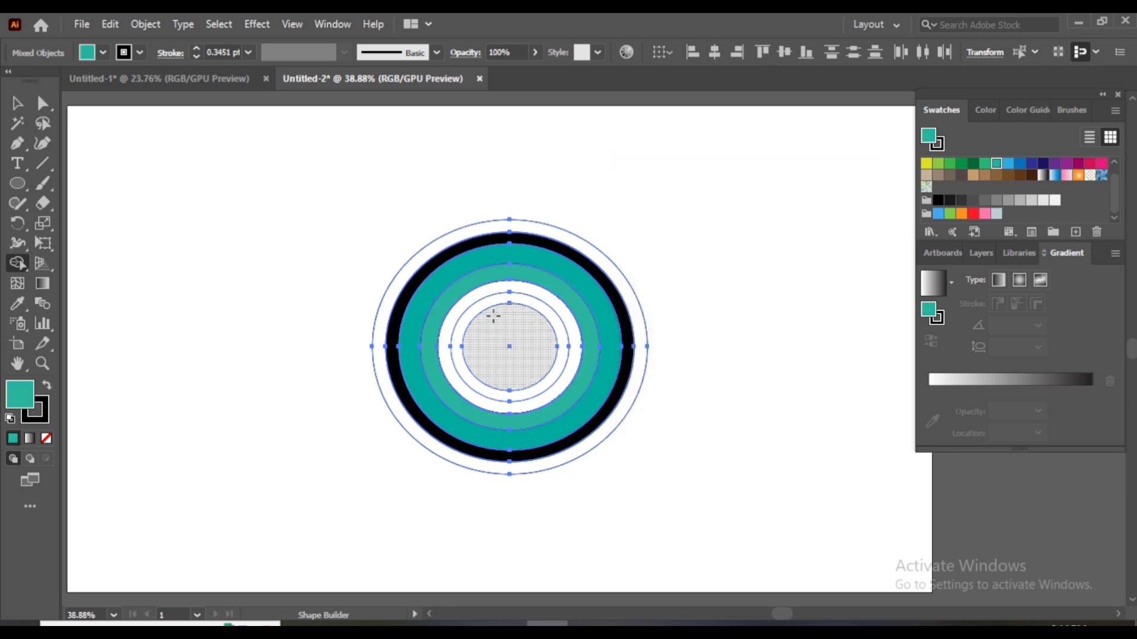
# Step: Fill the fourth ring with a lighter teal tint from the Color Guide
pyautogui.click(1008, 164)
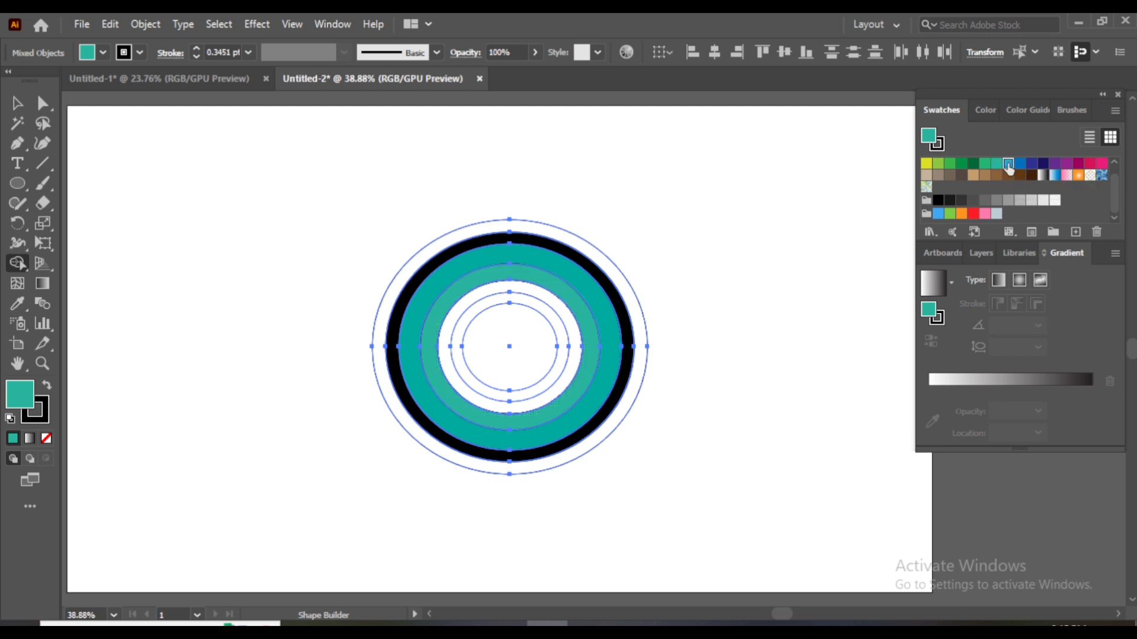
pyautogui.click(985, 114)
pyautogui.click(1023, 109)
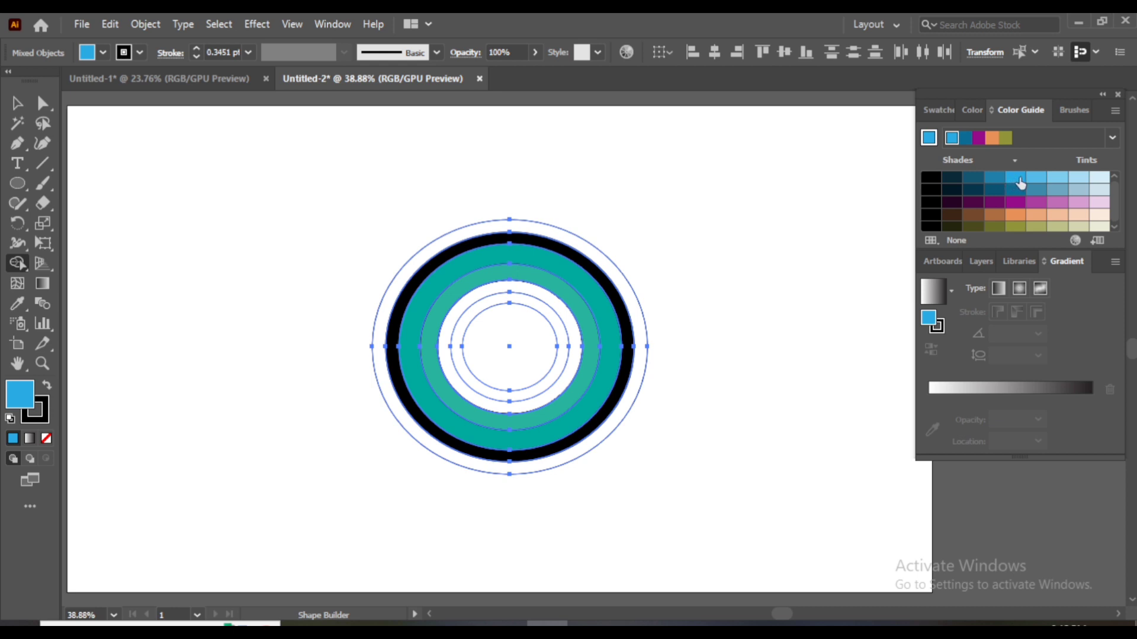
pyautogui.click(1004, 140)
pyautogui.click(939, 106)
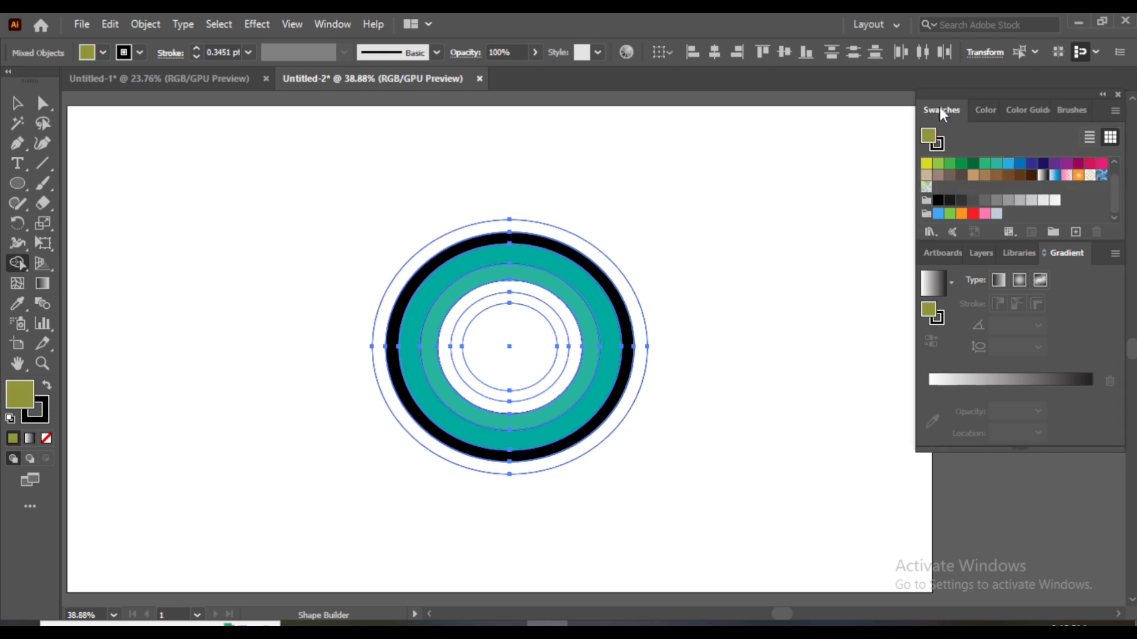
pyautogui.click(995, 166)
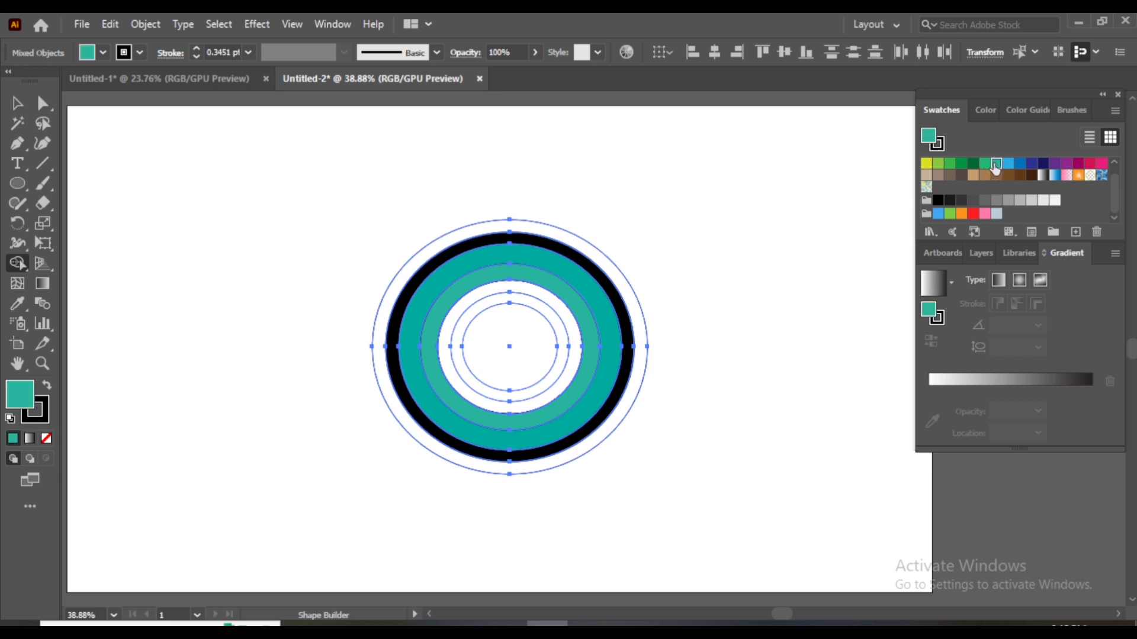
pyautogui.click(1014, 115)
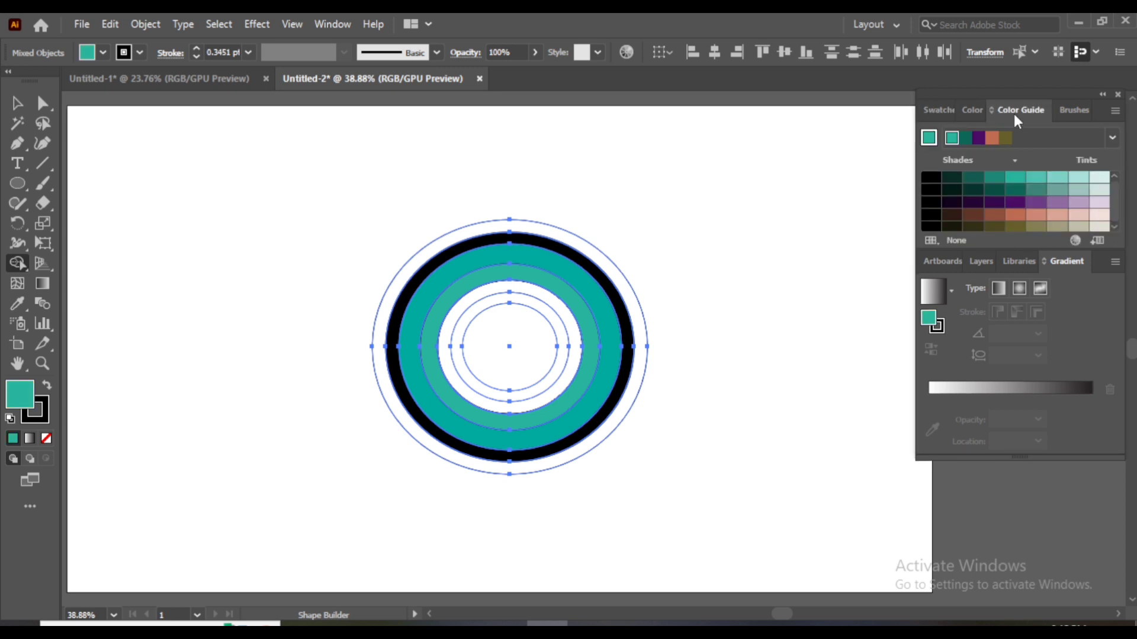
pyautogui.click(1015, 178)
pyautogui.click(1036, 179)
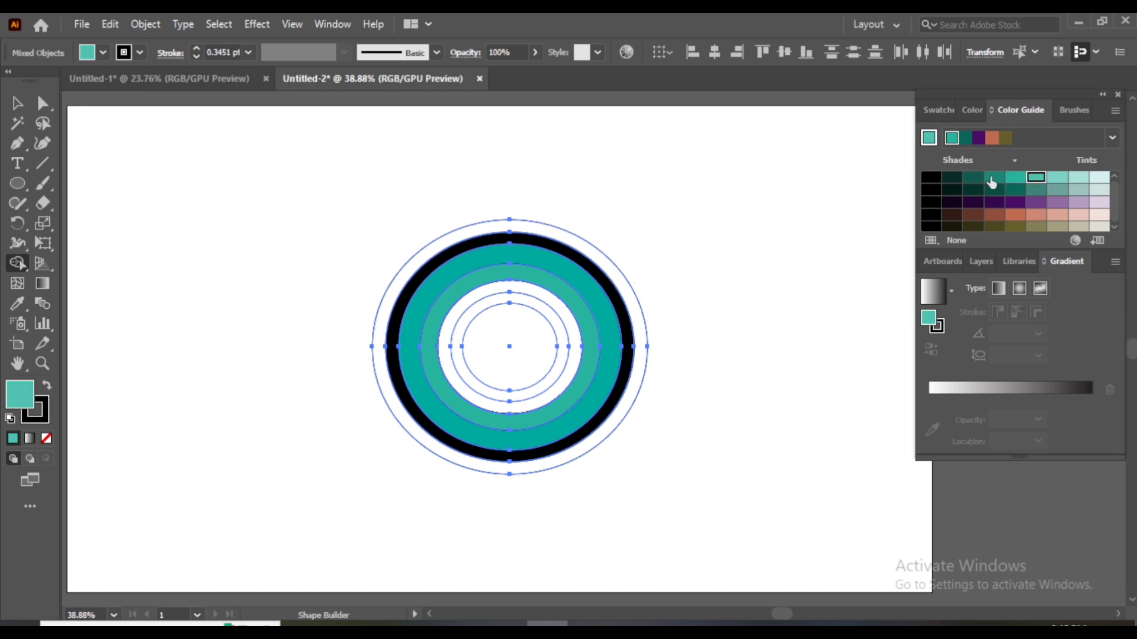
pyautogui.click(507, 274)
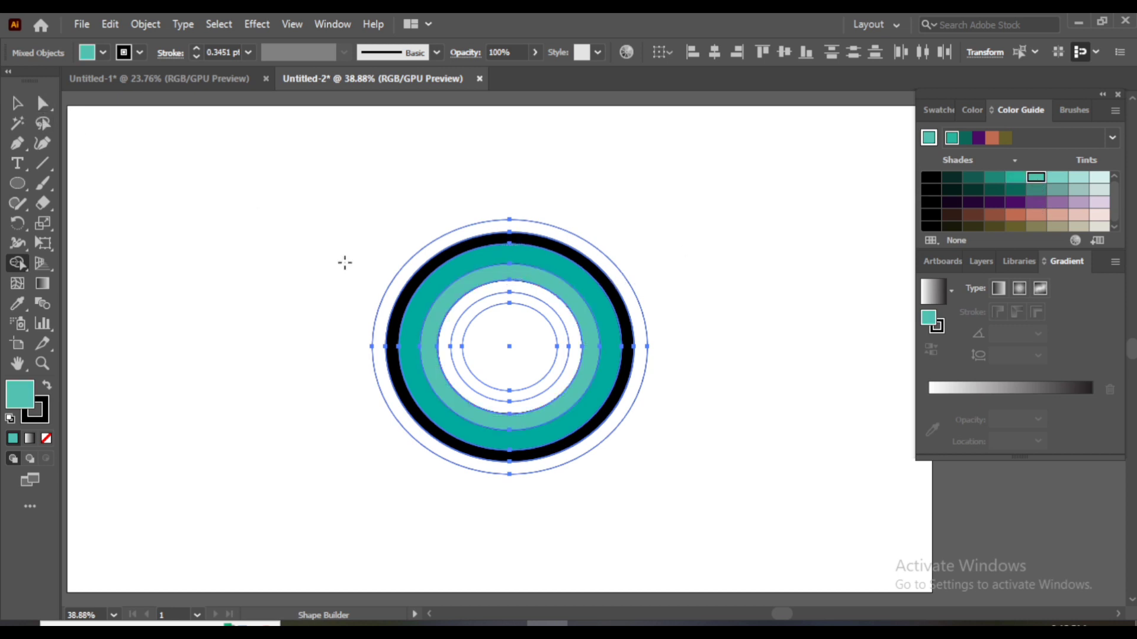
# Step: Colour the two innermost rings orange and red-orange and the centre disc crimson red
pyautogui.click(940, 111)
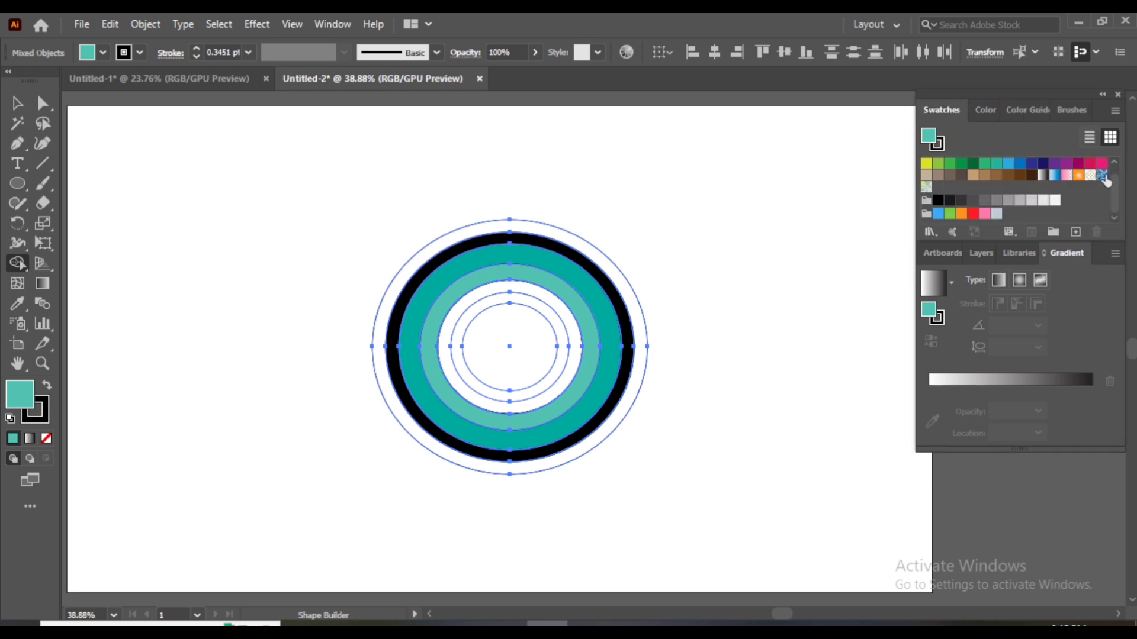
pyautogui.moveTo(1113, 184); pyautogui.dragTo(1115, 175)
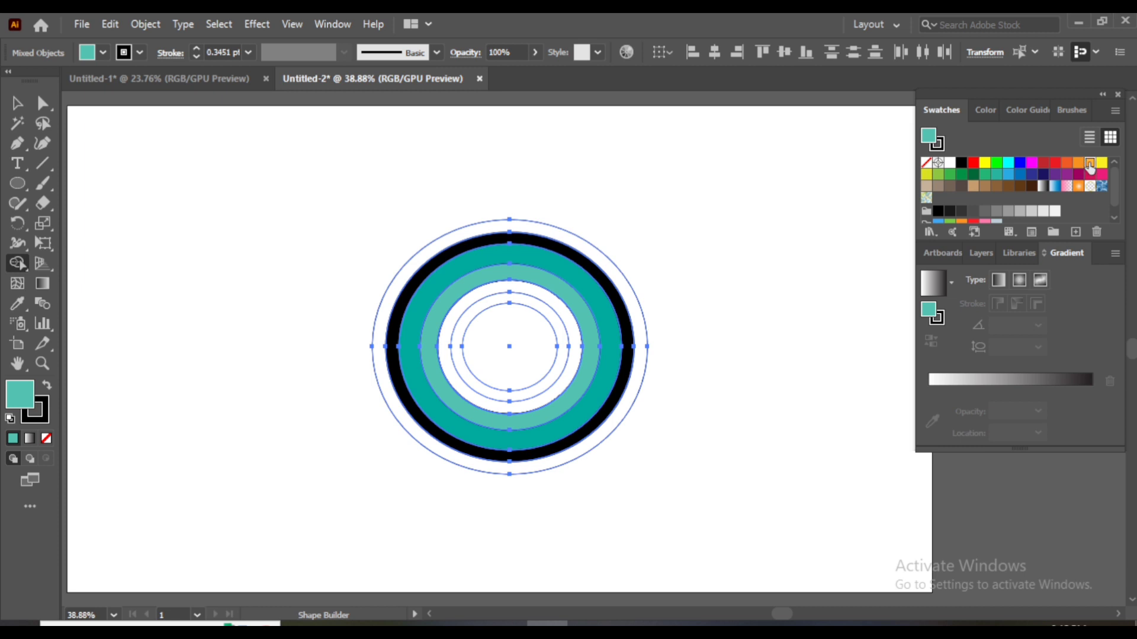
pyautogui.click(1089, 162)
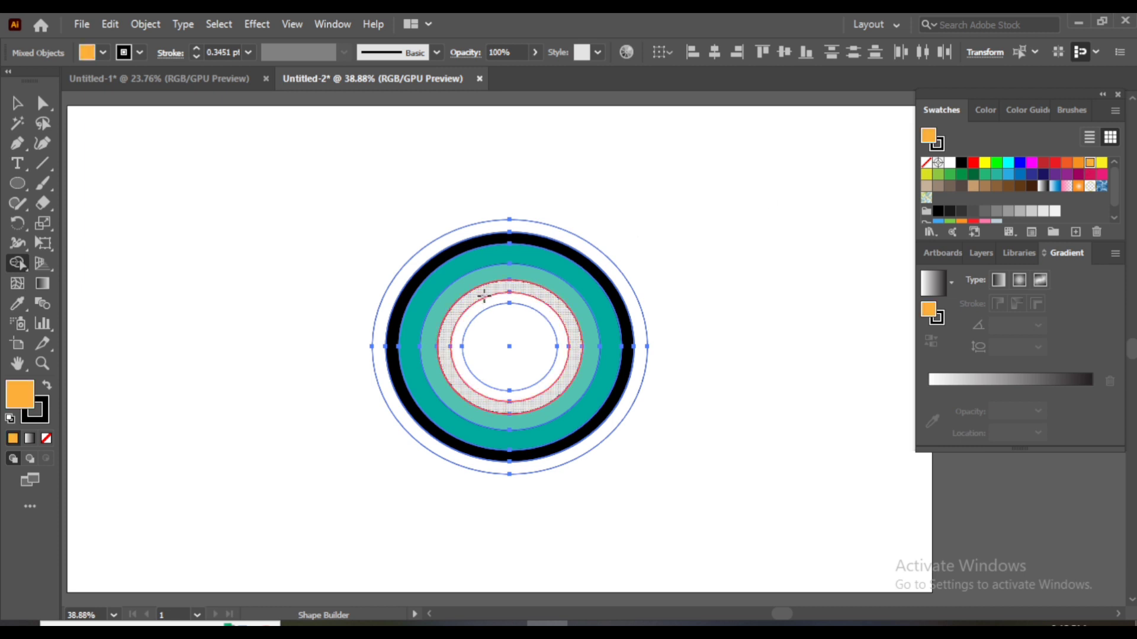
pyautogui.click(483, 297)
pyautogui.click(1066, 163)
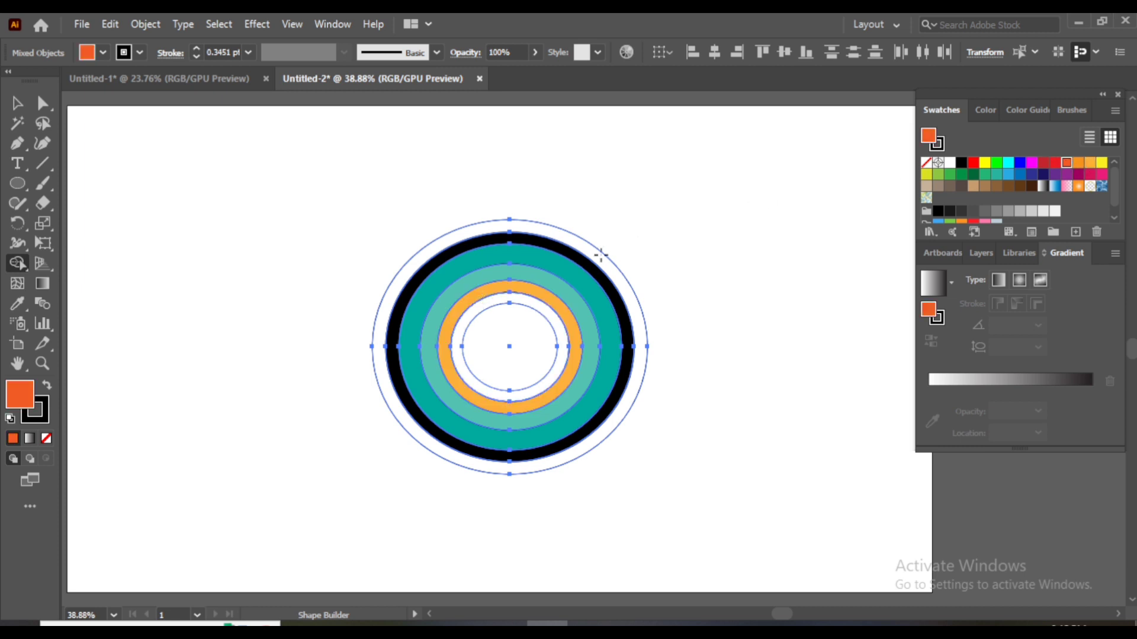
pyautogui.click(533, 307)
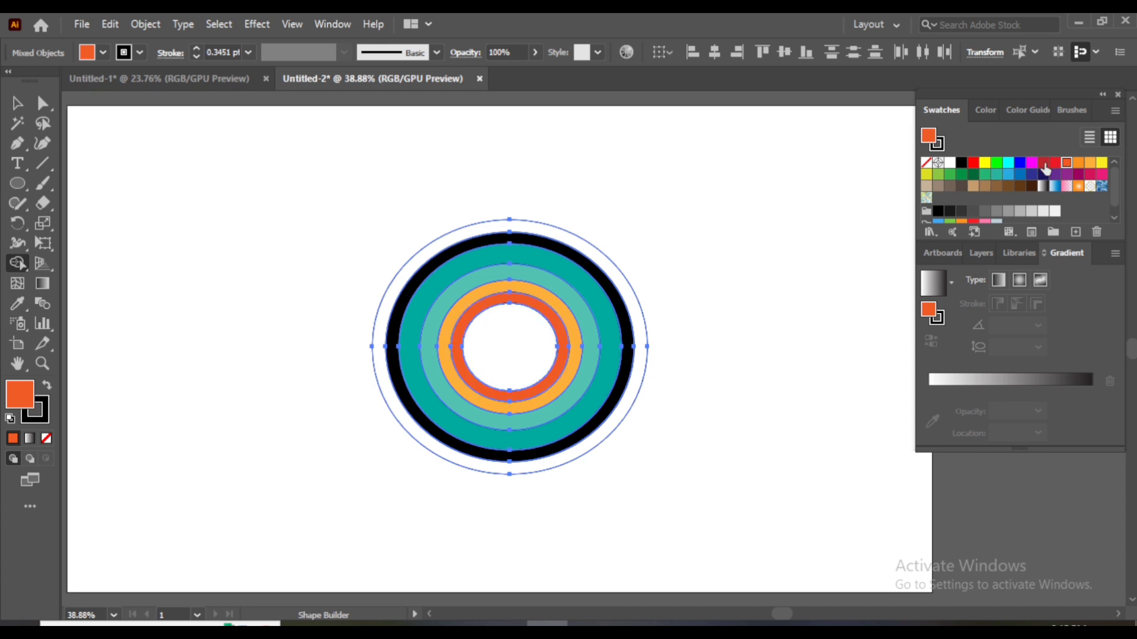
pyautogui.click(1044, 165)
pyautogui.click(529, 360)
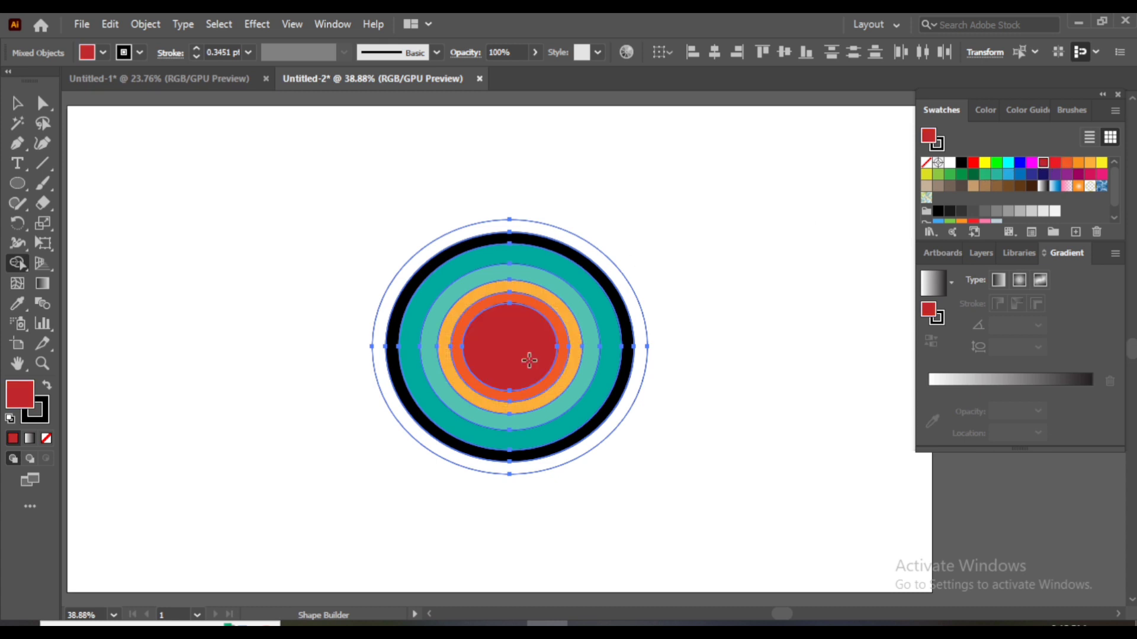
# Step: Deselect the rings and start a Pen outline from the left black ring up to the first peaks
pyautogui.click(15, 106)
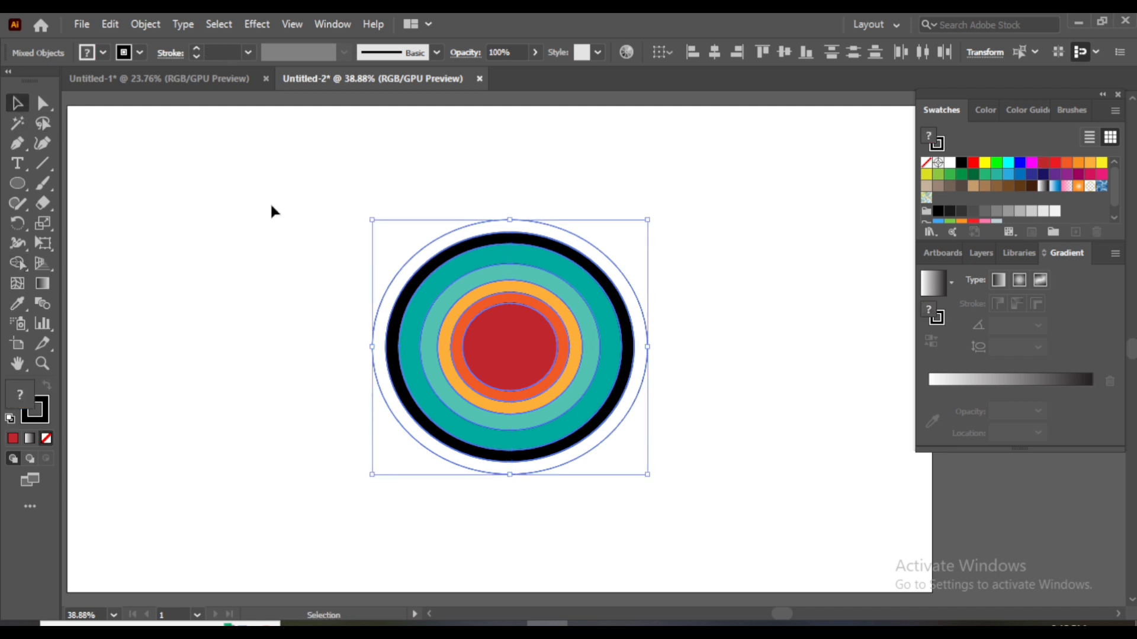
pyautogui.click(271, 205)
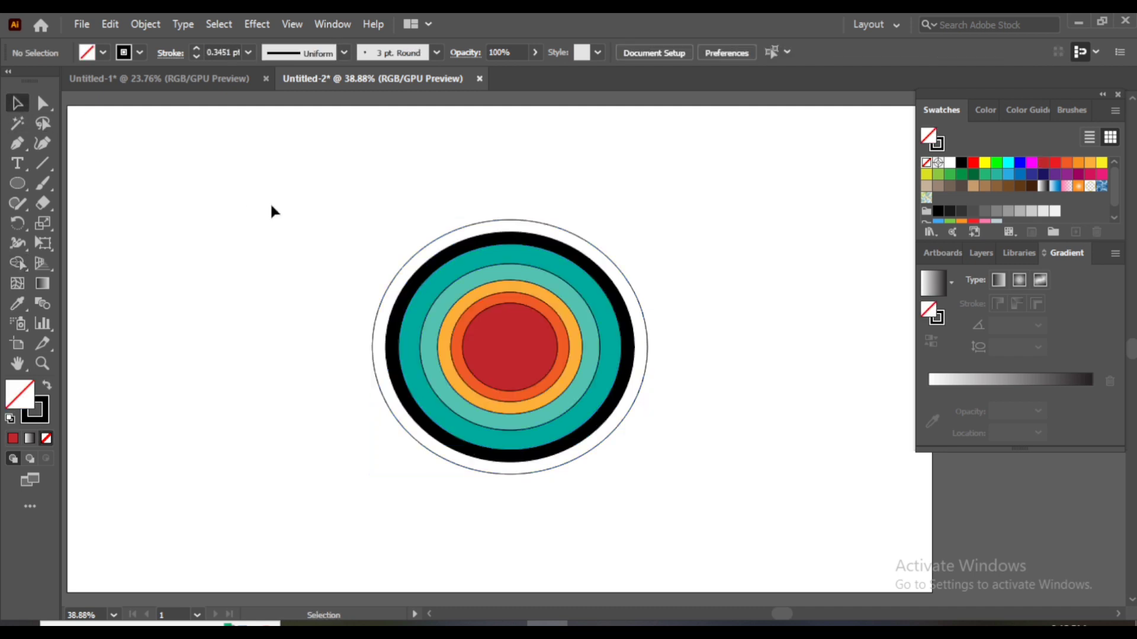
pyautogui.click(23, 142)
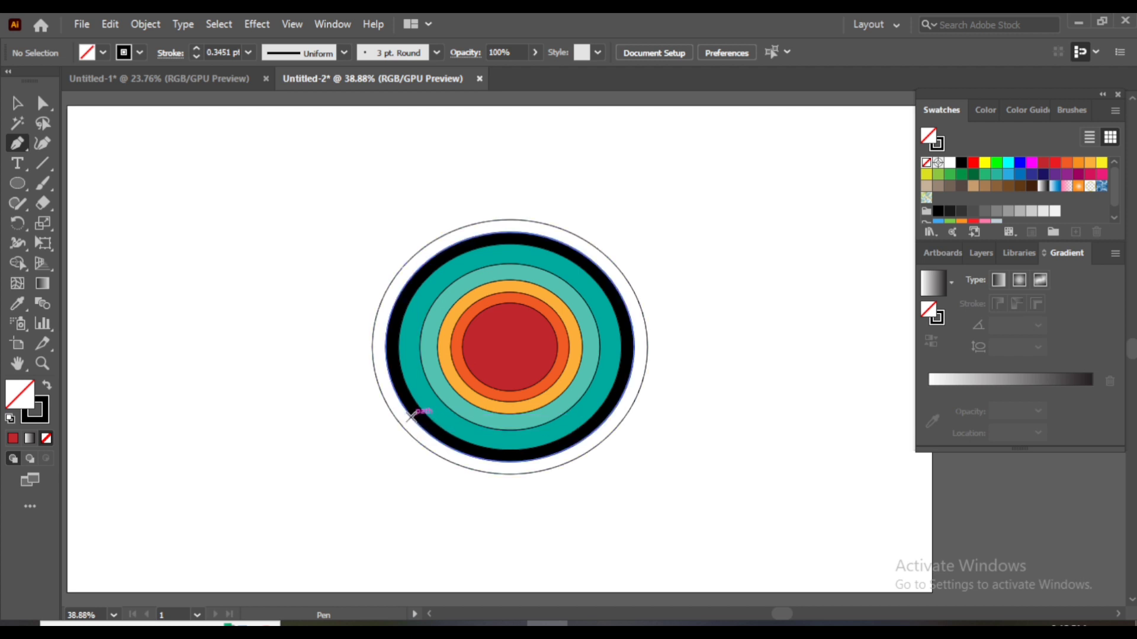
pyautogui.click(409, 414)
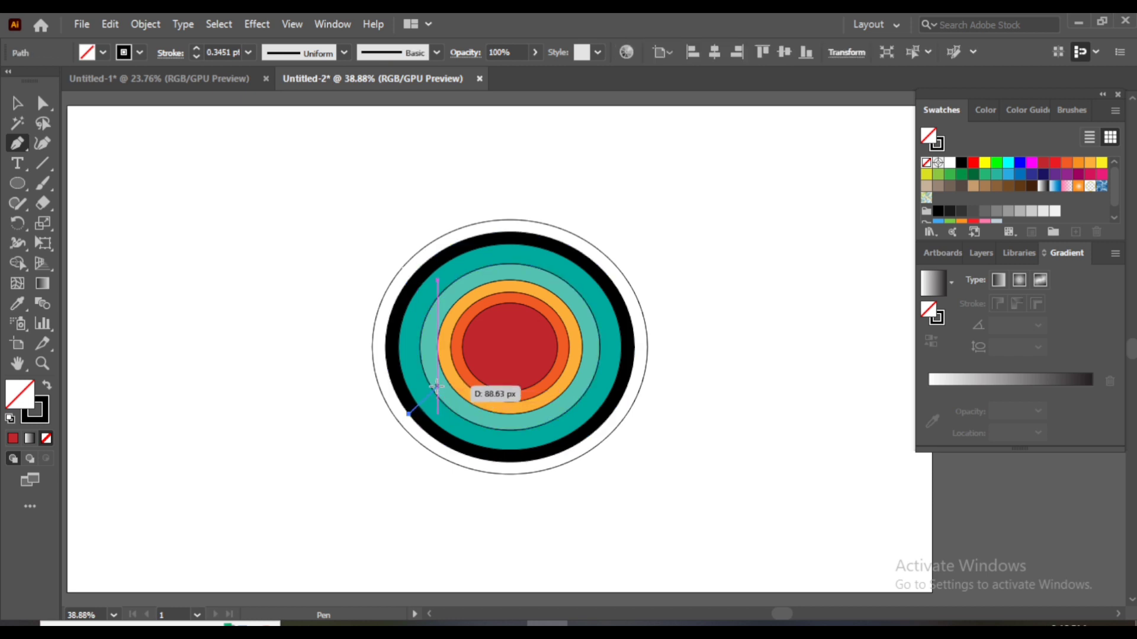
pyautogui.click(435, 383)
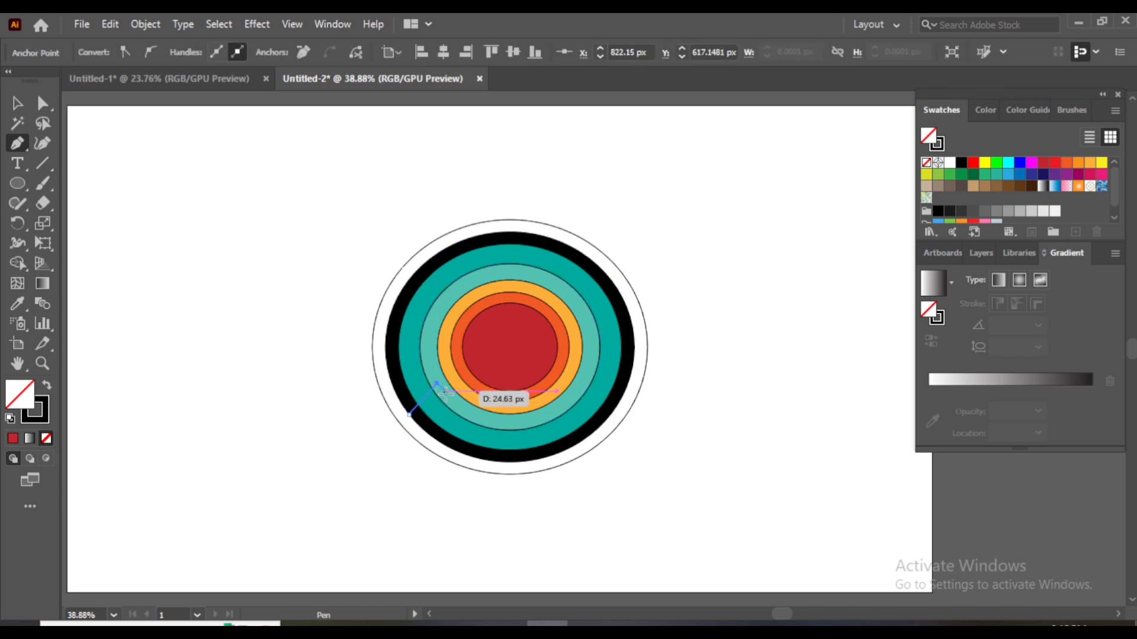
pyautogui.click(444, 390)
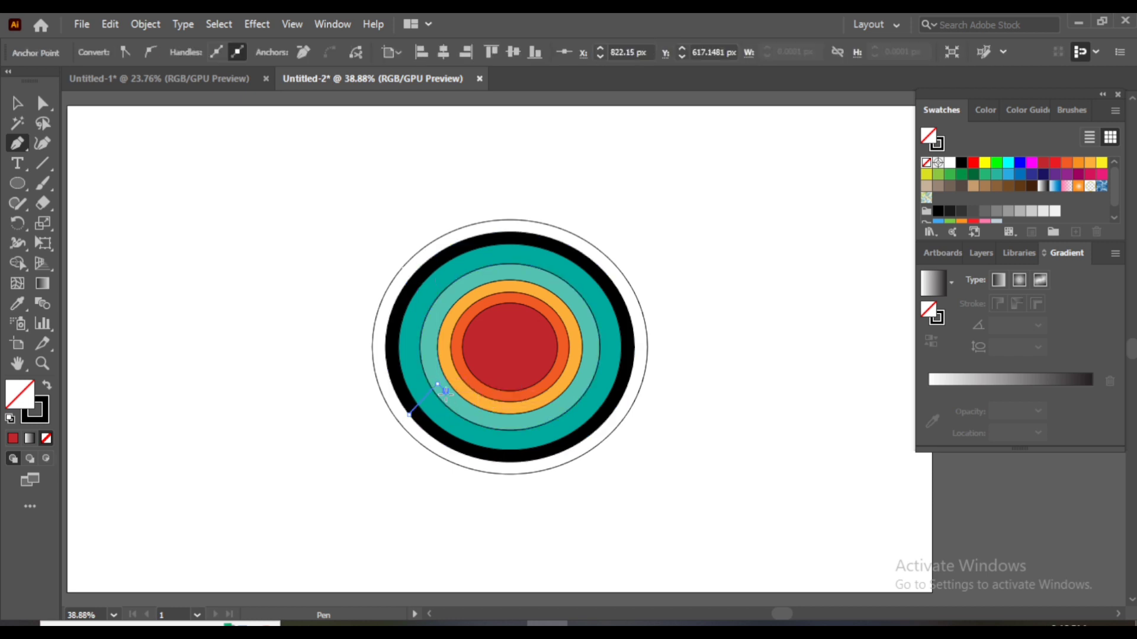
pyautogui.click(468, 356)
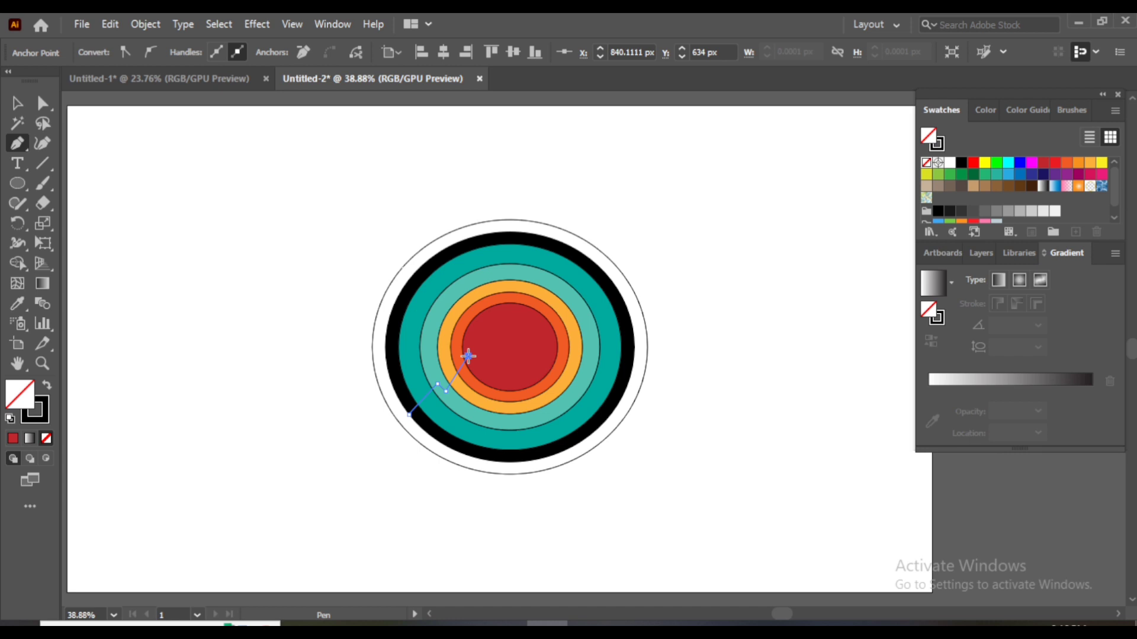
# Step: Continue the zigzag ridge through valleys to the tallest peak inside the red circle
pyautogui.click(490, 386)
pyautogui.click(486, 370)
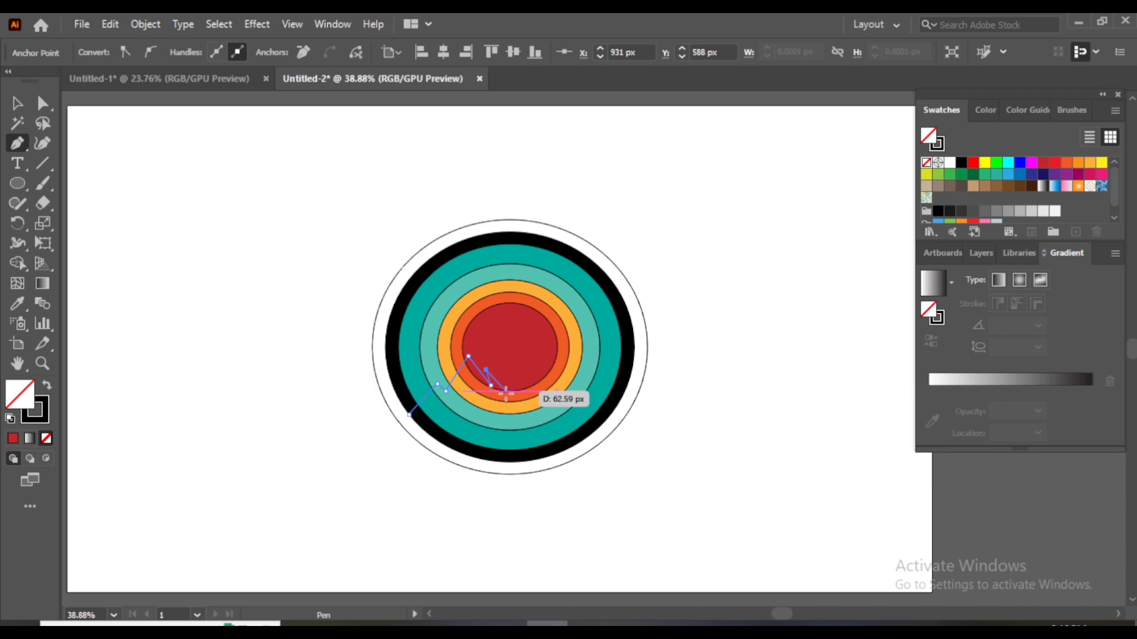
pyautogui.click(505, 391)
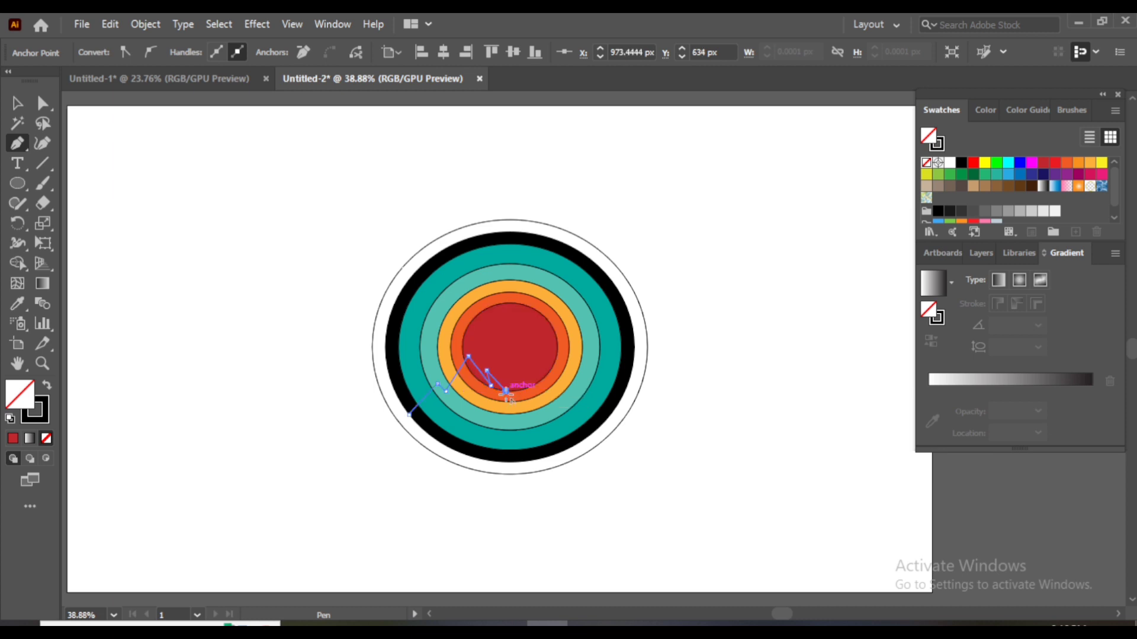
pyautogui.click(524, 357)
pyautogui.click(529, 359)
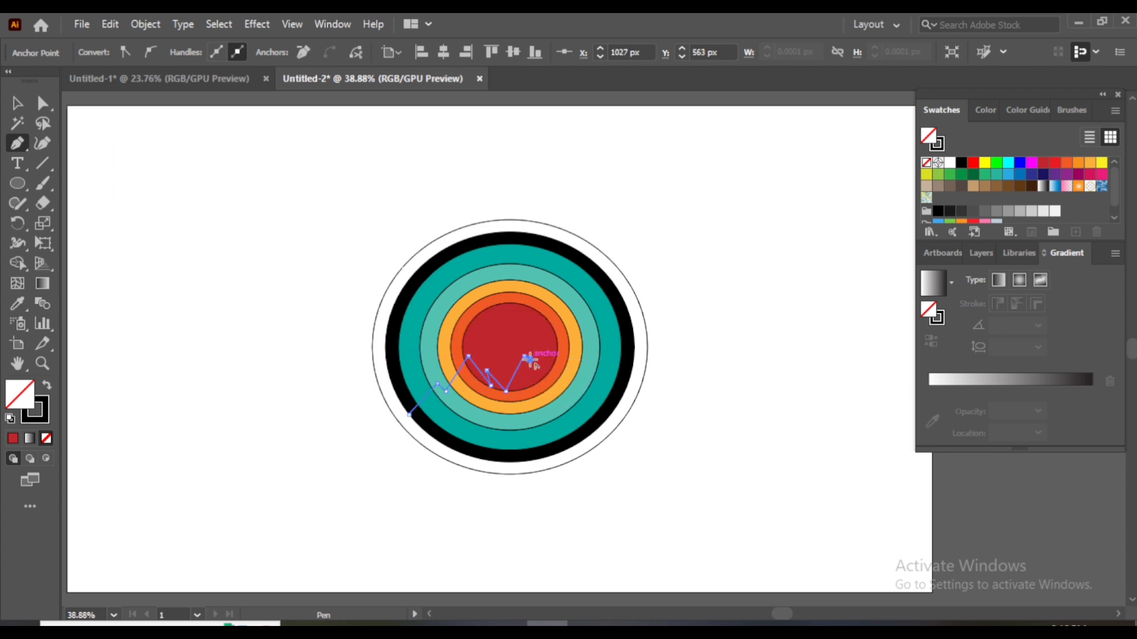
pyautogui.click(540, 334)
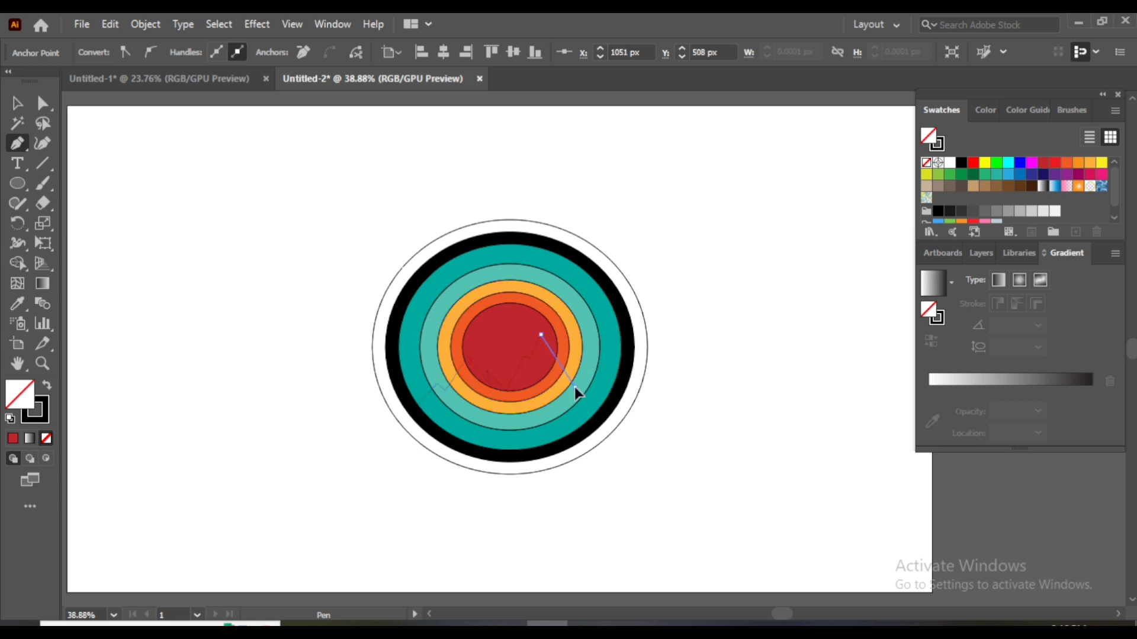
pyautogui.click(574, 386)
# Step: Extend the ridge down the right slope to the right black ring and back along the foot
pyautogui.moveTo(573, 369); pyautogui.dragTo(600, 375)
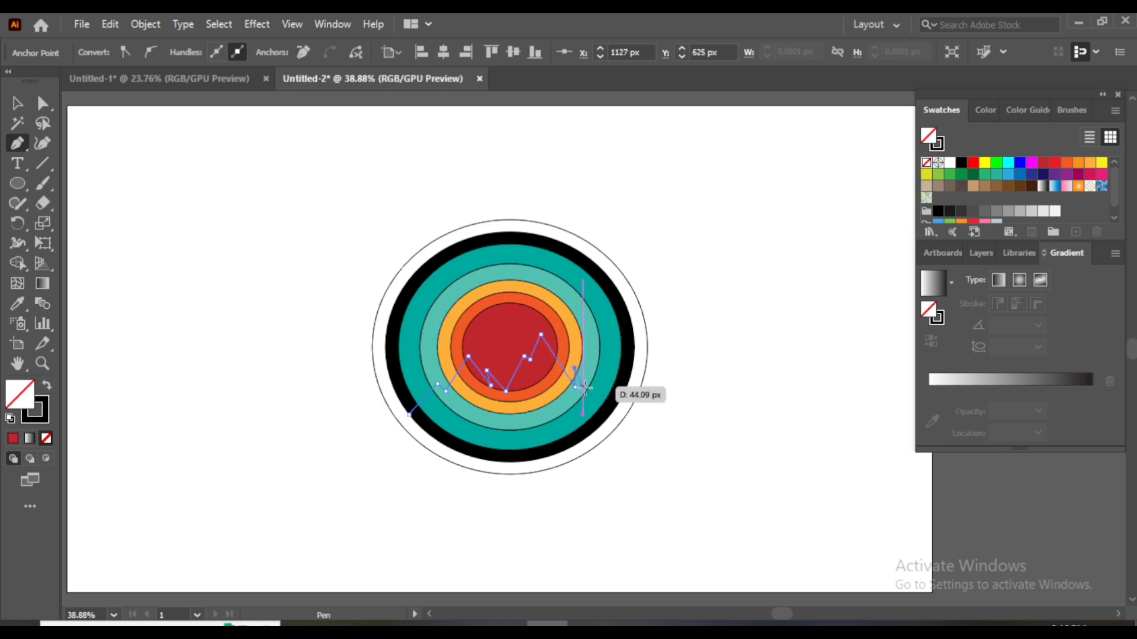
pyautogui.click(600, 374)
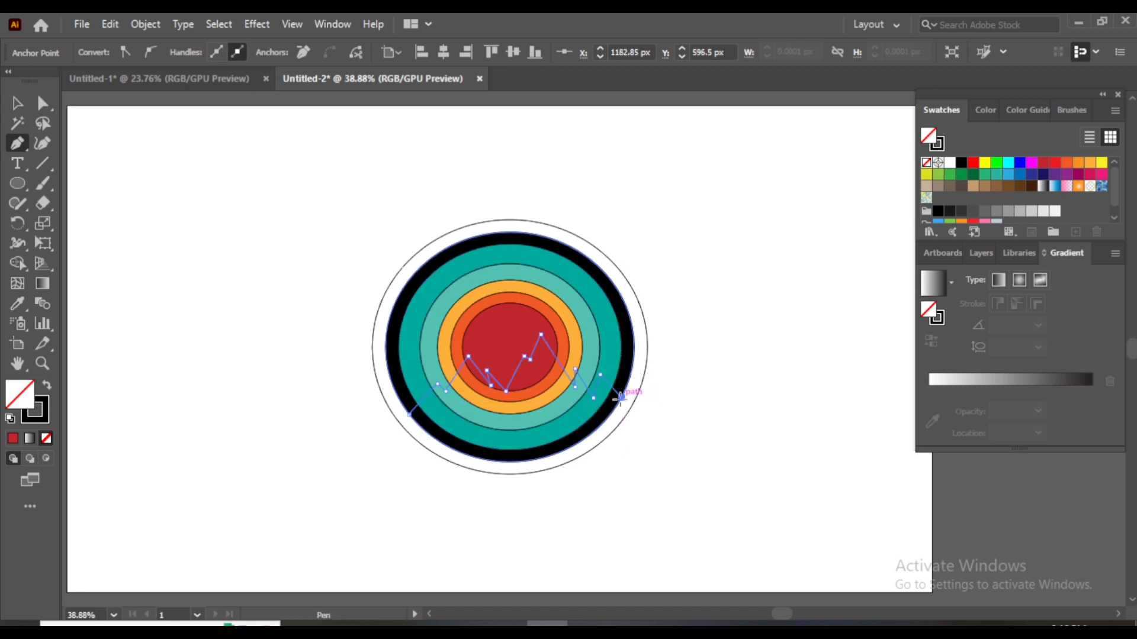
pyautogui.click(620, 398)
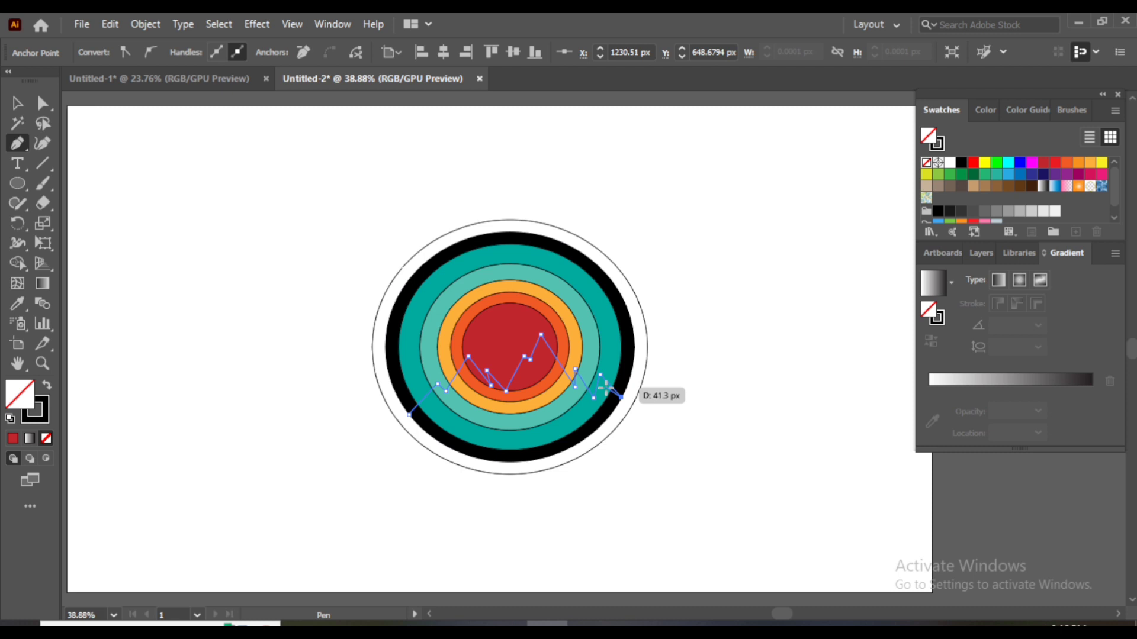
pyautogui.click(605, 388)
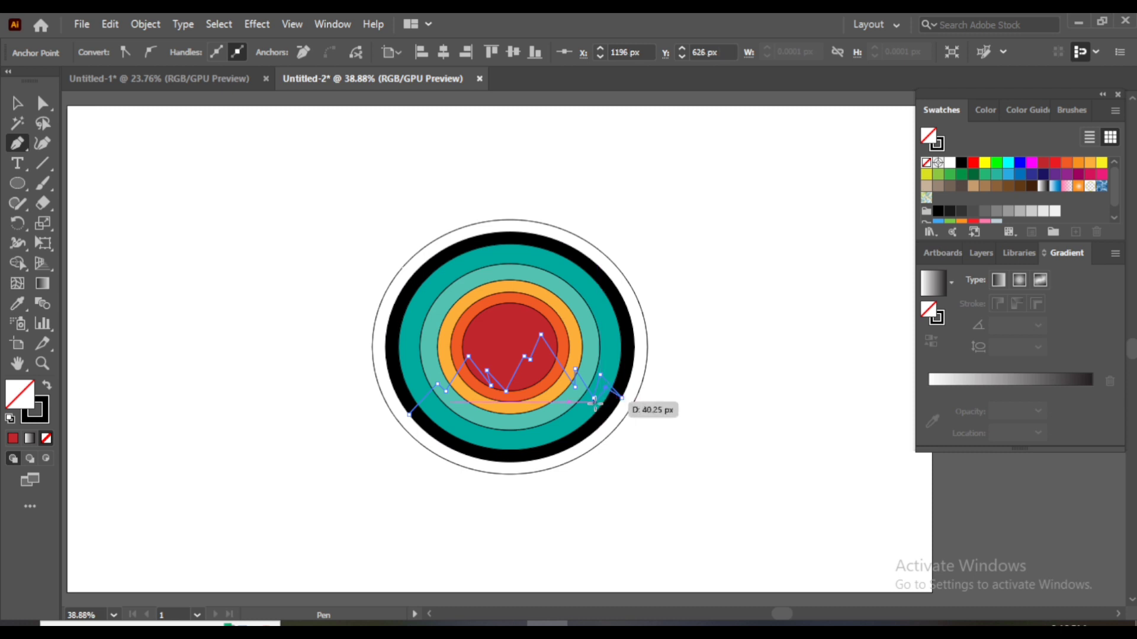
pyautogui.click(581, 396)
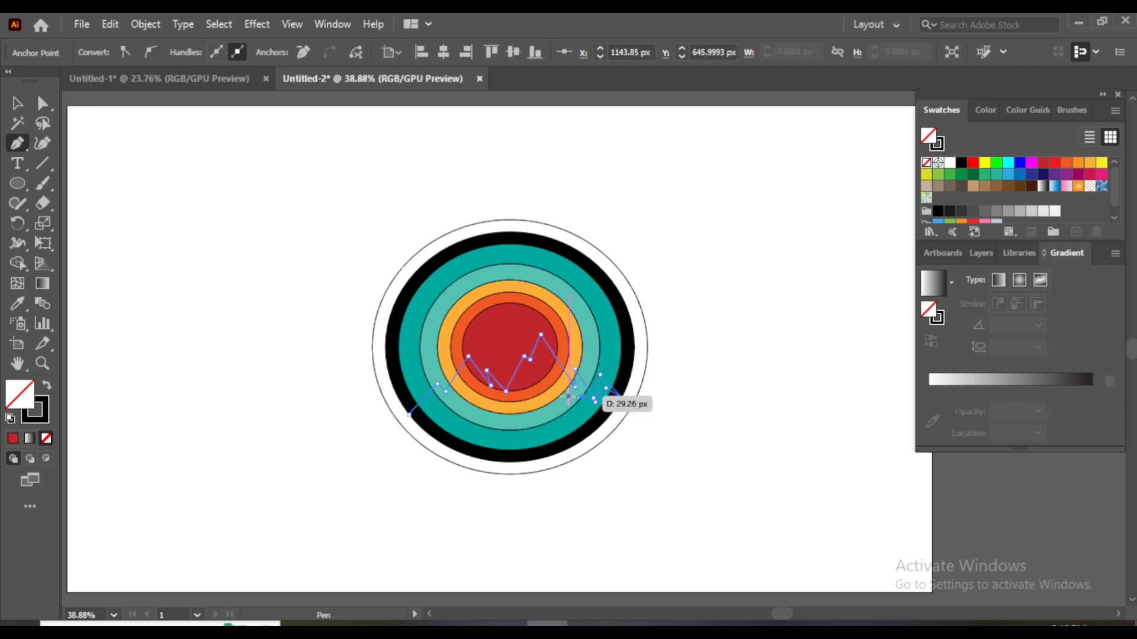
pyautogui.click(577, 401)
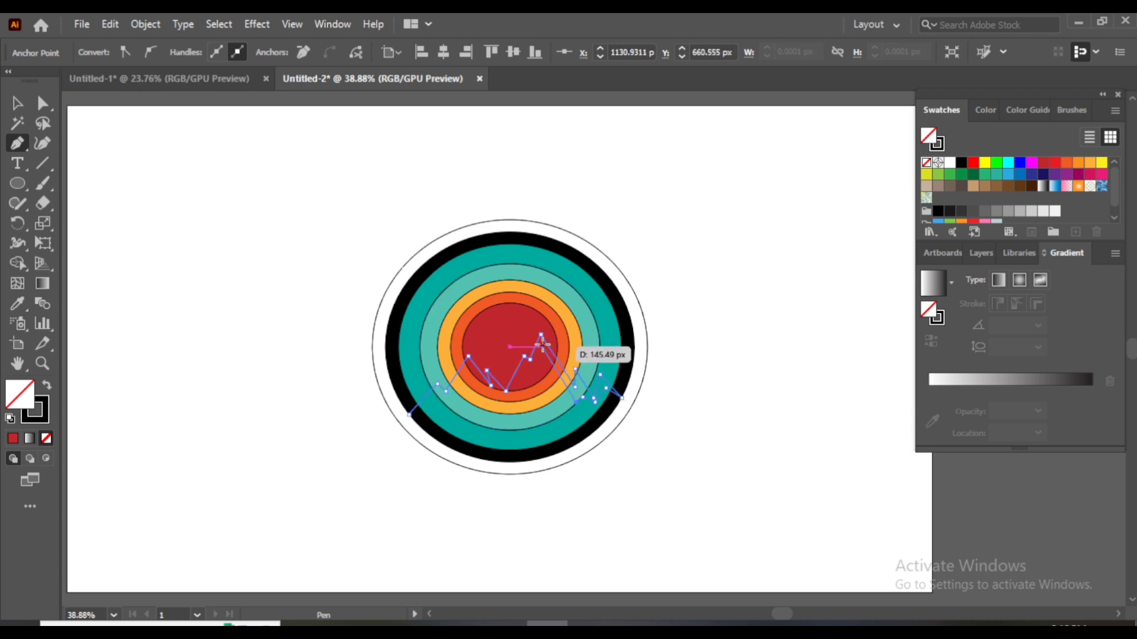
# Step: Trace the inner edge back under the peak, curve the lower valley and close the path
pyautogui.click(542, 344)
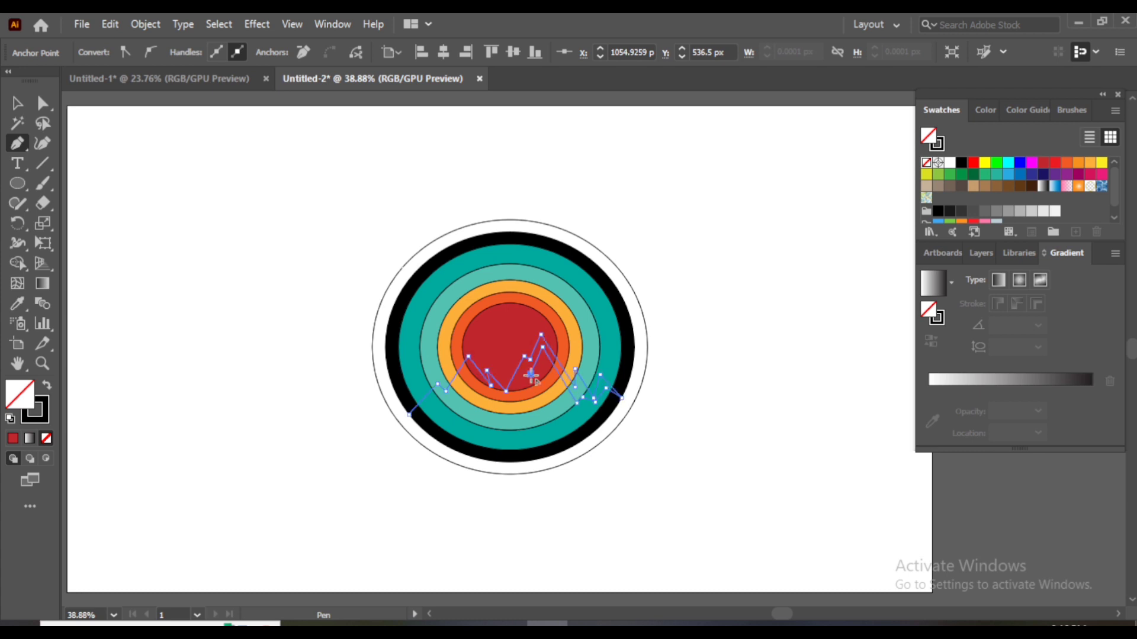
pyautogui.click(532, 363)
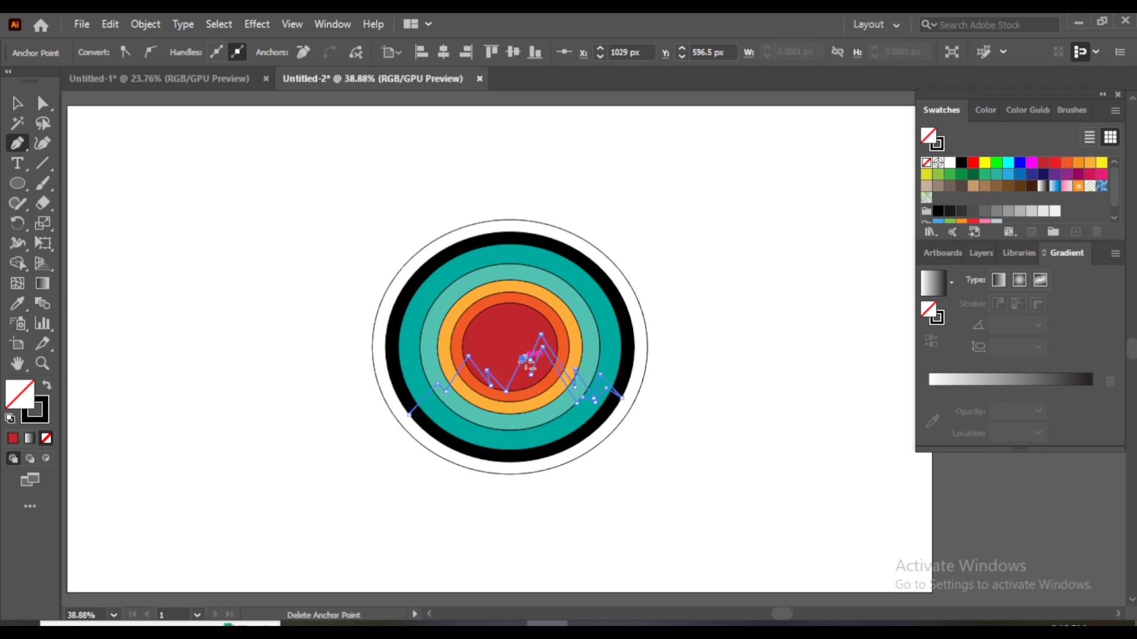
pyautogui.click(525, 357)
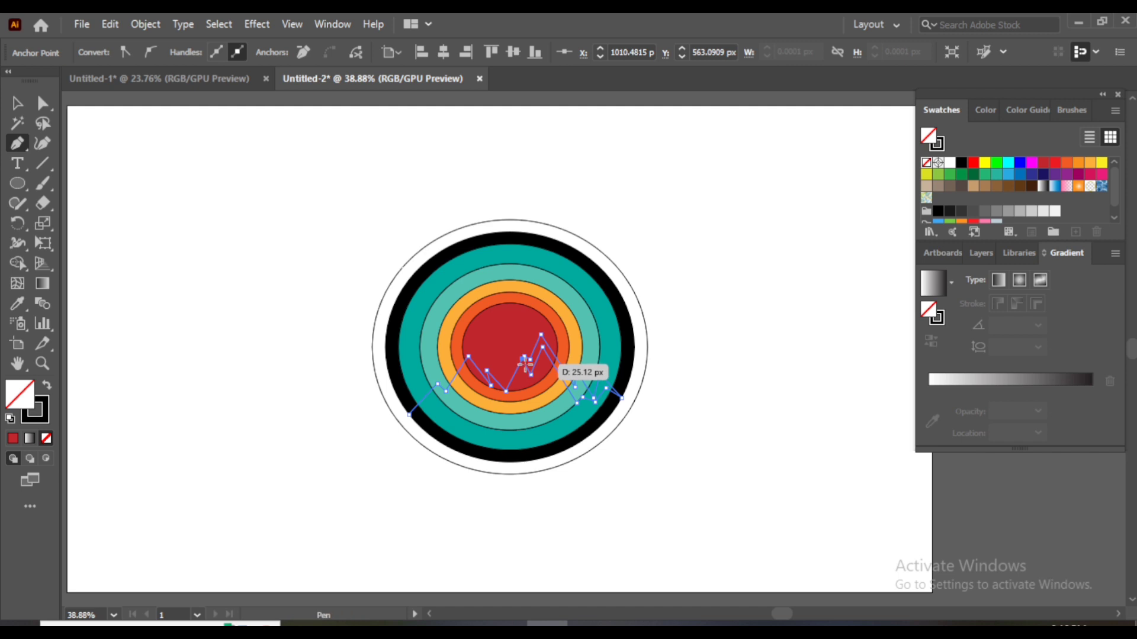
pyautogui.click(527, 360)
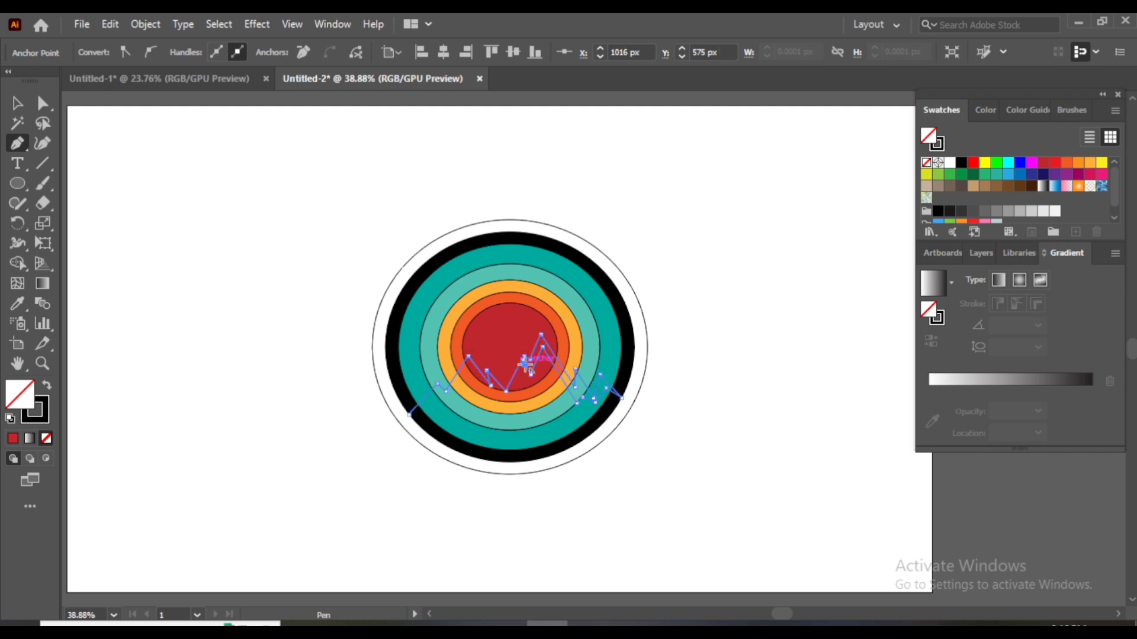
pyautogui.click(514, 394)
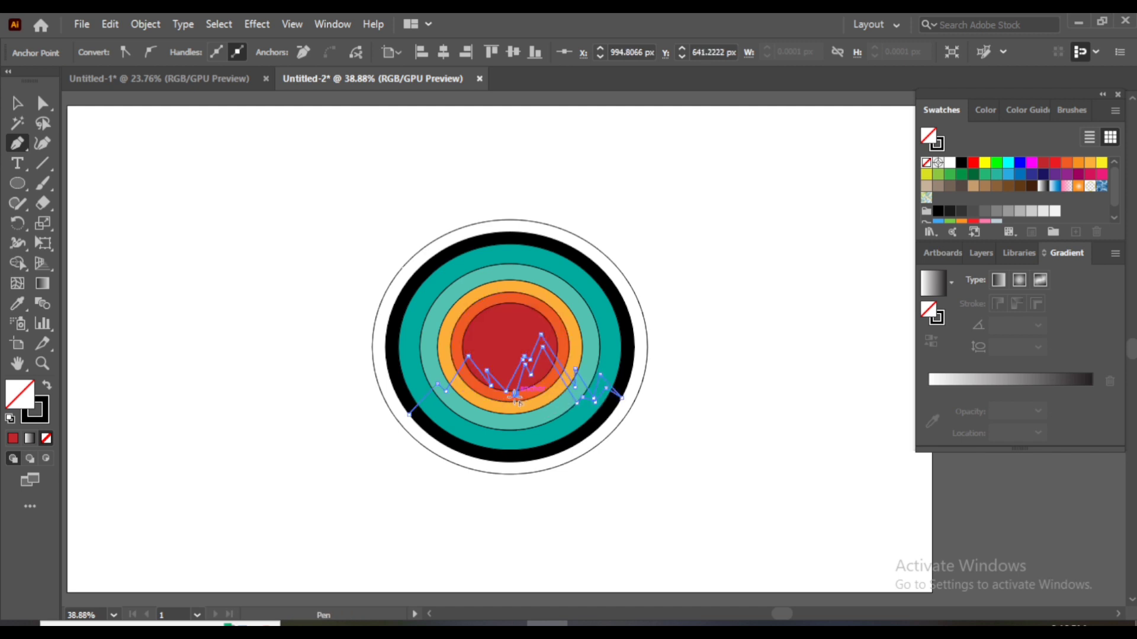
pyautogui.moveTo(515, 400)
pyautogui.mouseDown()
pyautogui.moveTo(496, 388)
pyautogui.moveTo(492, 399)
pyautogui.moveTo(470, 367)
pyautogui.moveTo(427, 411)
pyautogui.mouseUp()
pyautogui.moveTo(408, 415); pyautogui.dragTo(413, 415)
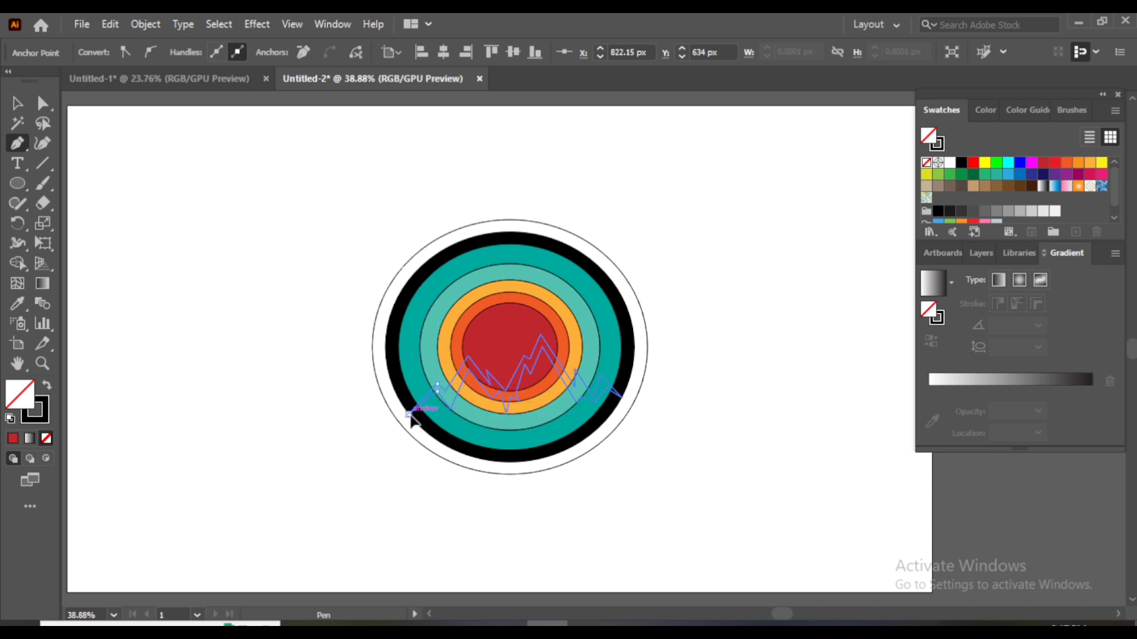
# Step: Fill the mountain shape white and select all the badge artwork
pyautogui.click(17, 103)
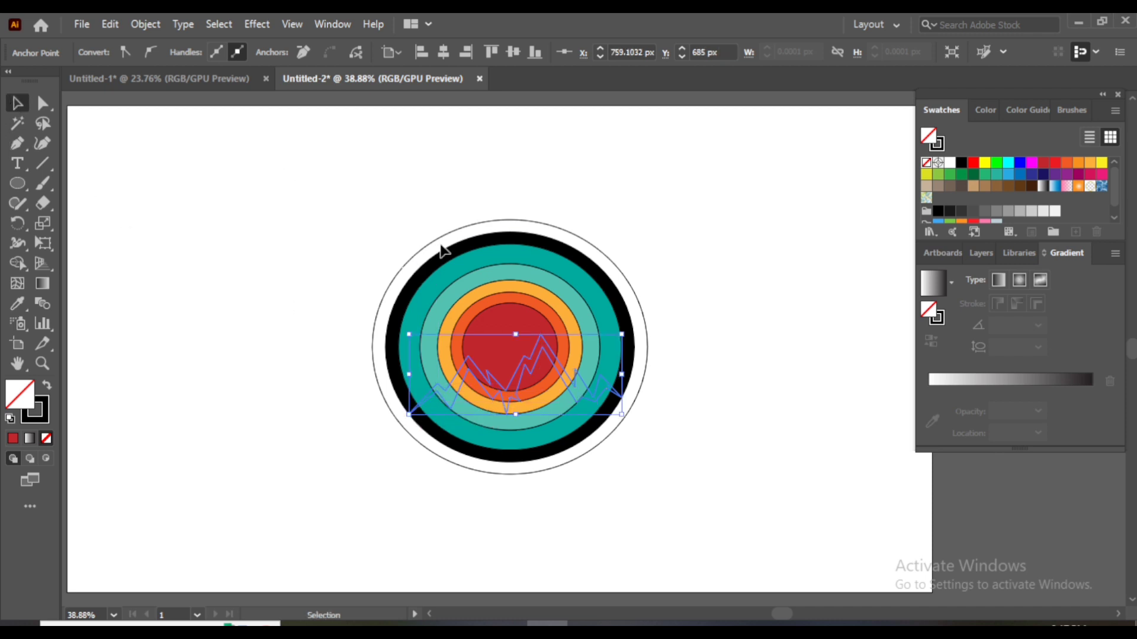
pyautogui.click(950, 167)
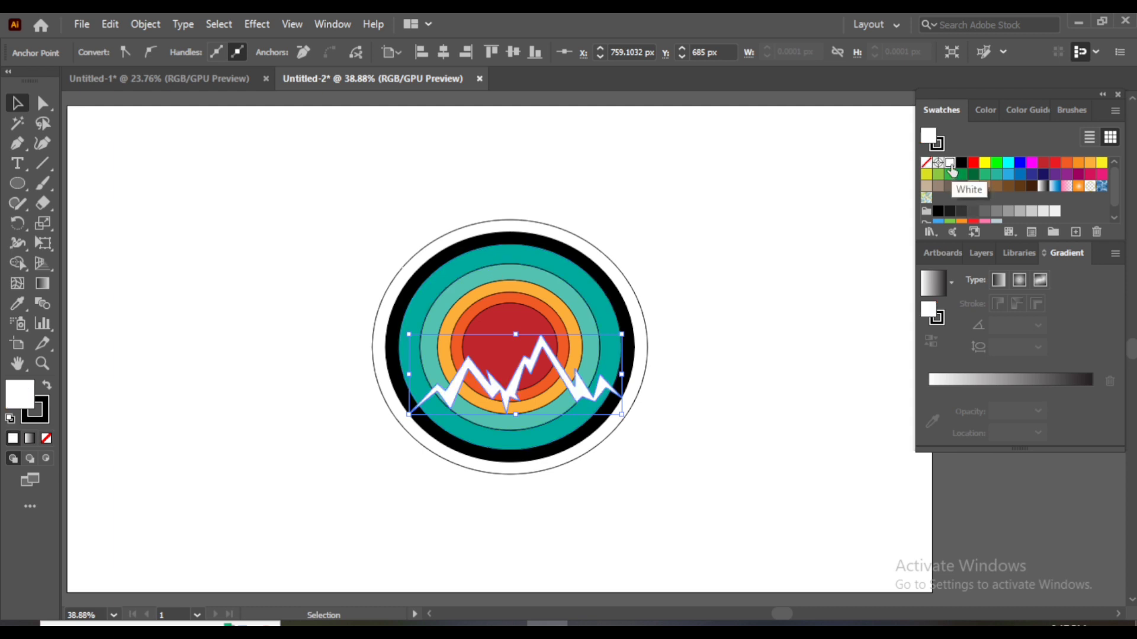
pyautogui.click(673, 219)
pyautogui.hotkey('ctrl', 'a')
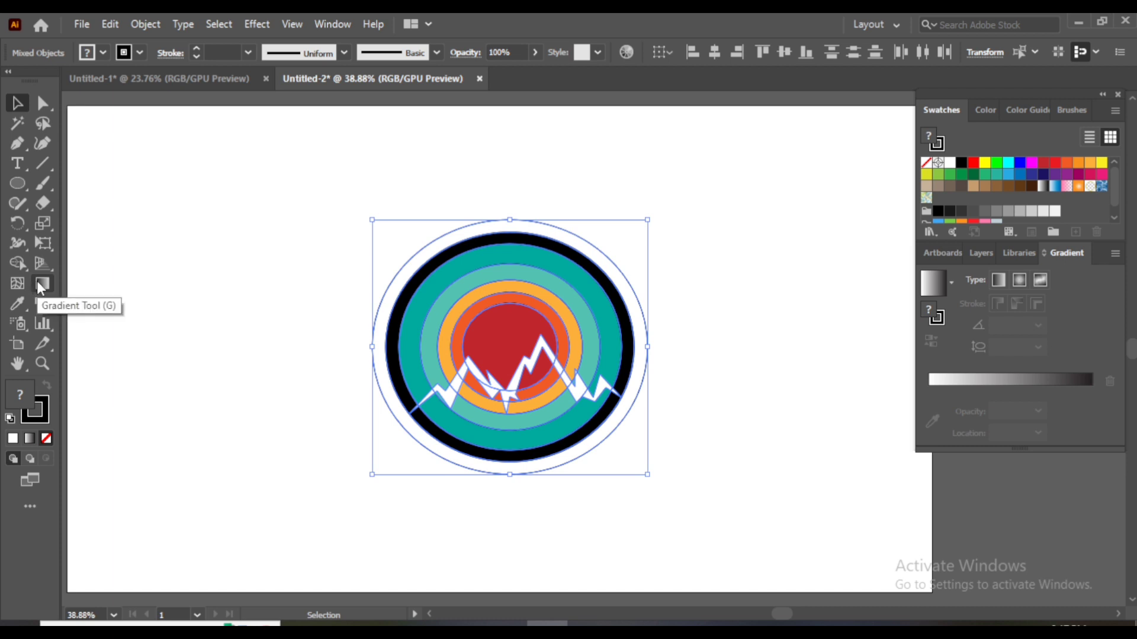
# Step: With Shape Builder and a black fill, merge the pieces below the ridge into one black mountain base
pyautogui.click(17, 264)
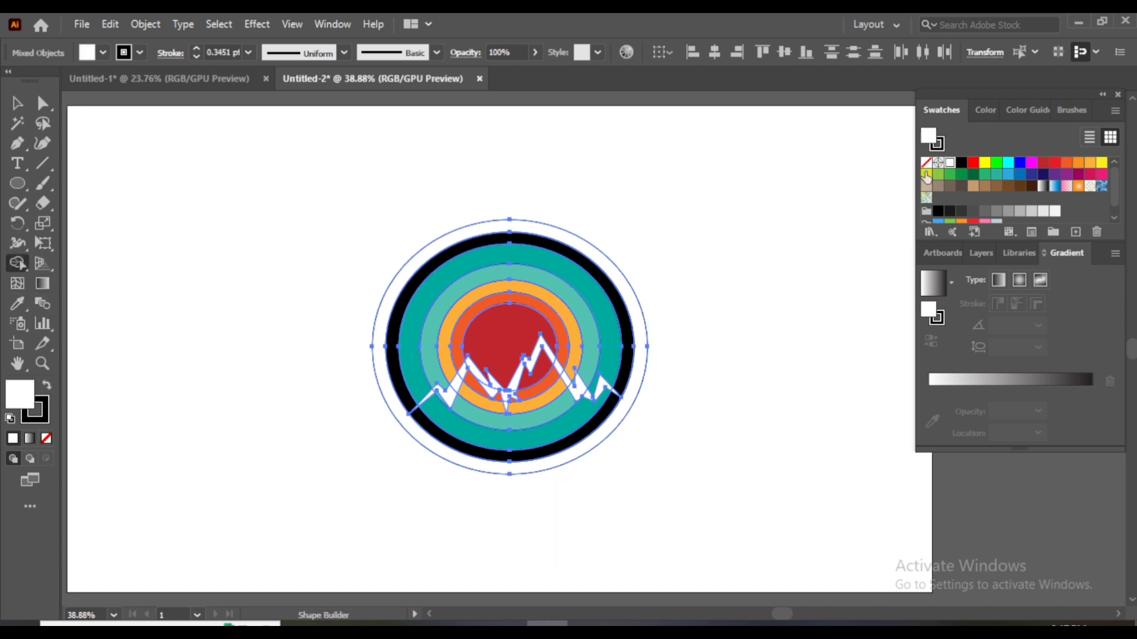
pyautogui.click(962, 165)
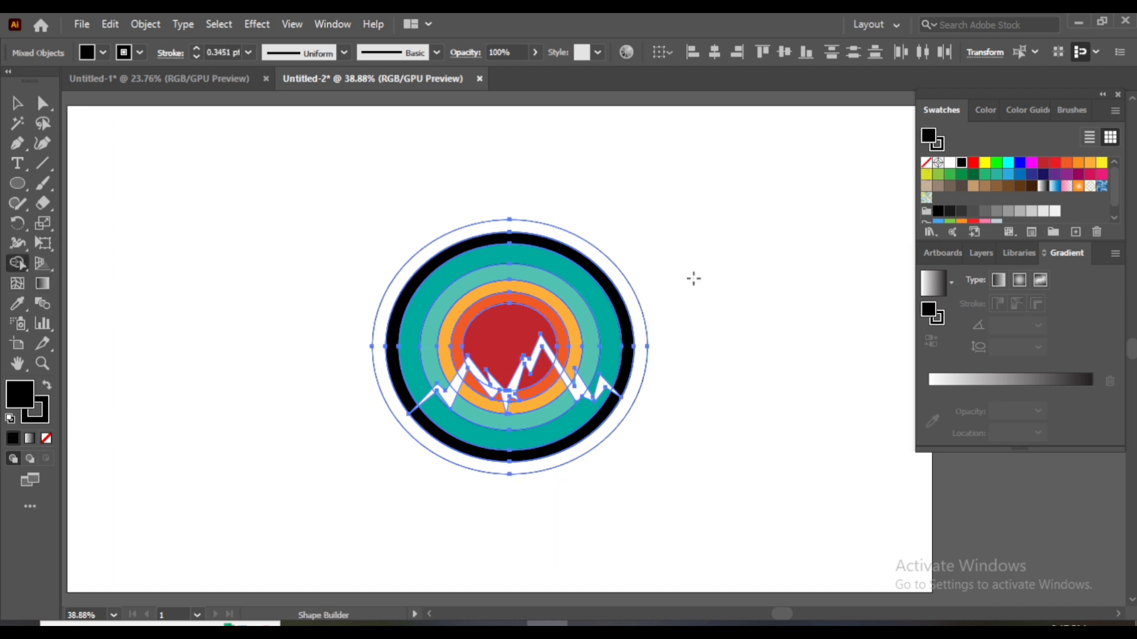
pyautogui.moveTo(468, 447)
pyautogui.mouseDown()
pyautogui.moveTo(441, 400)
pyautogui.moveTo(477, 403)
pyautogui.mouseUp()
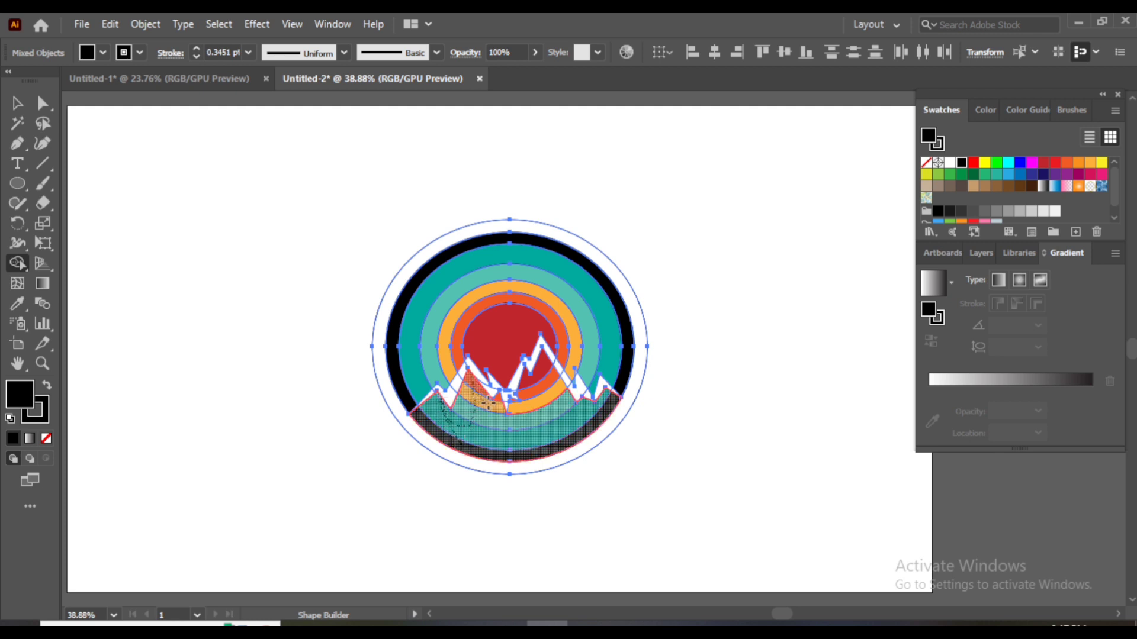
pyautogui.moveTo(498, 396); pyautogui.dragTo(509, 414)
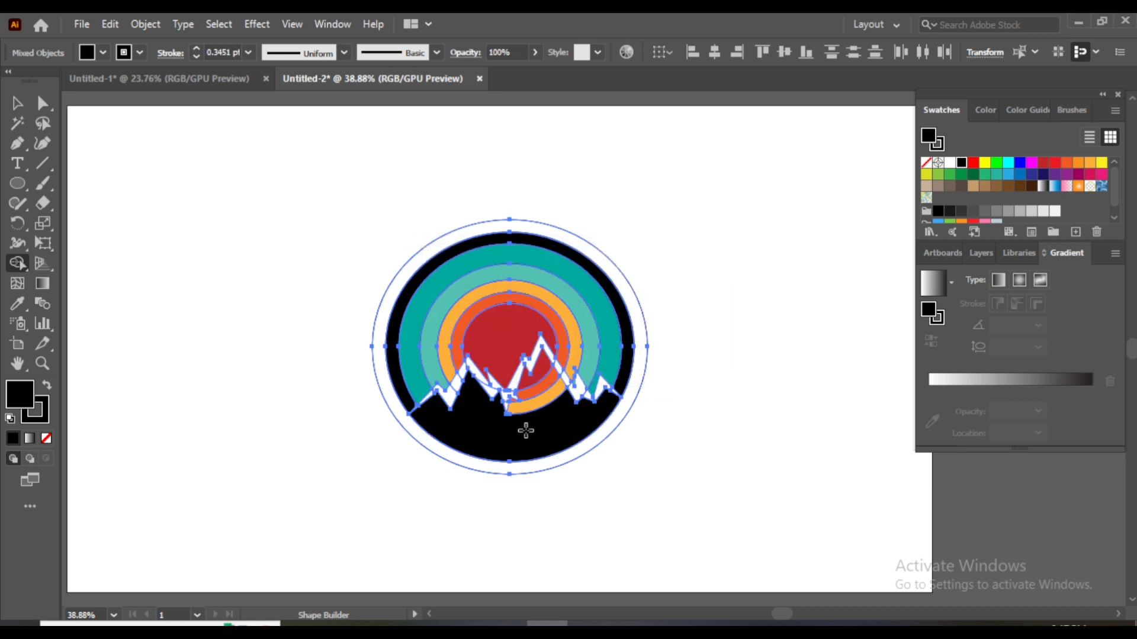
pyautogui.click(512, 403)
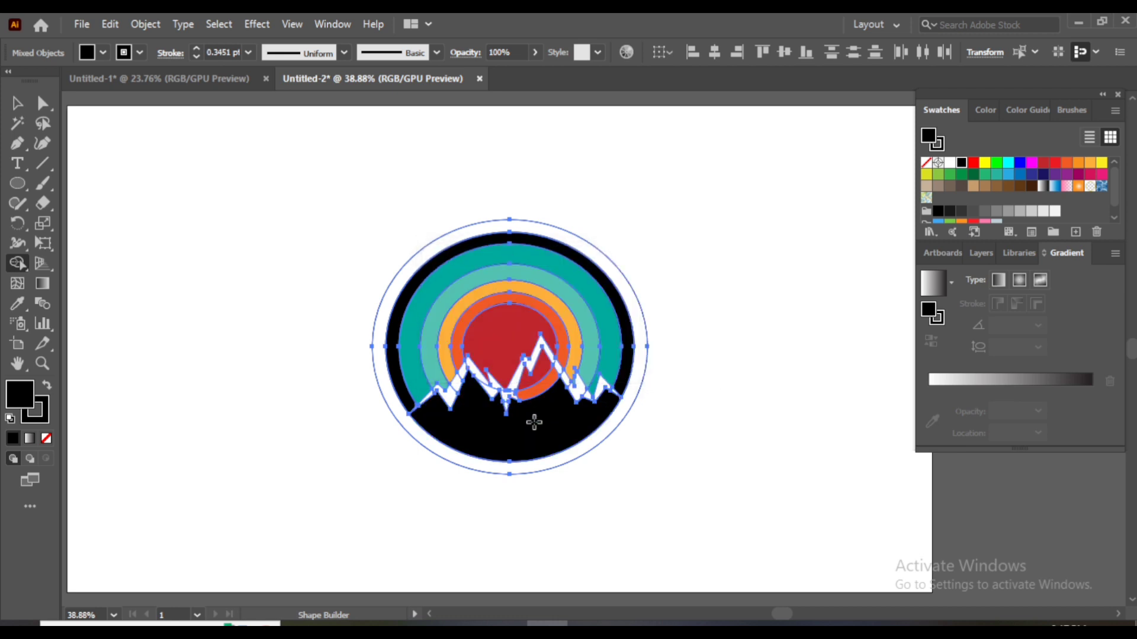
pyautogui.click(528, 391)
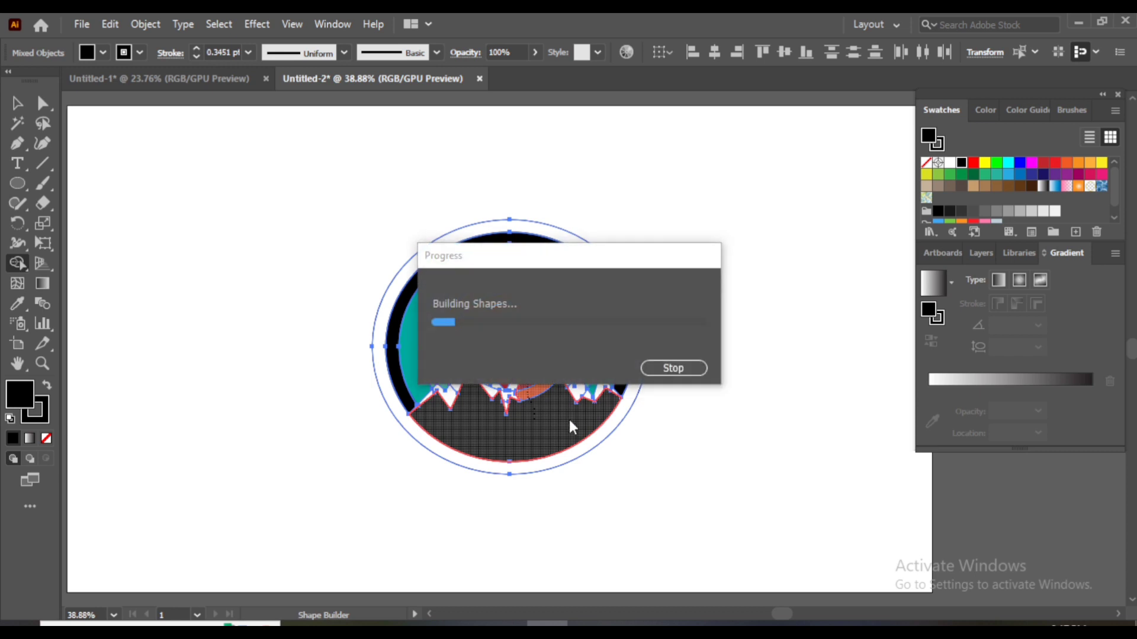
pyautogui.click(16, 106)
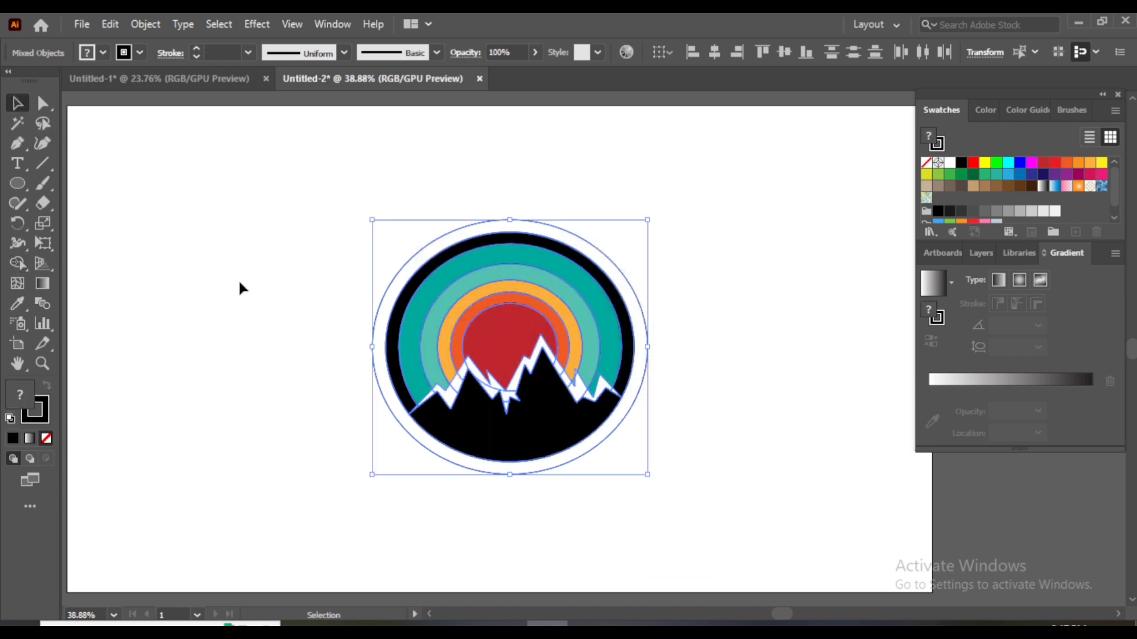
# Step: Try heavier stroke weights on the mountain outline, settling at 4 pt
pyautogui.click(239, 283)
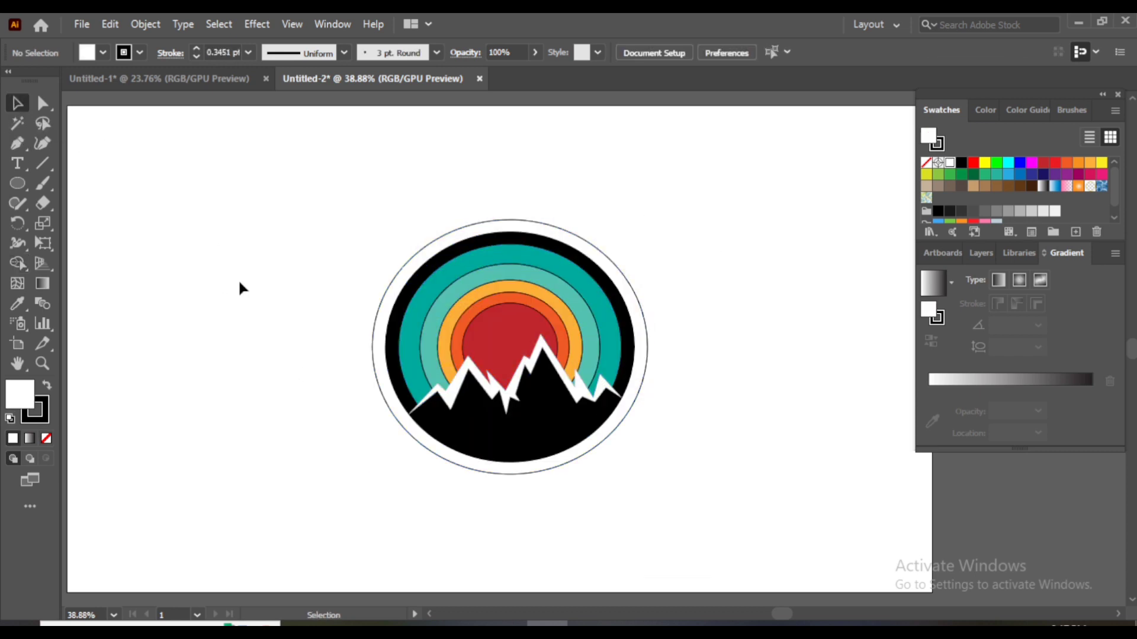
pyautogui.click(456, 382)
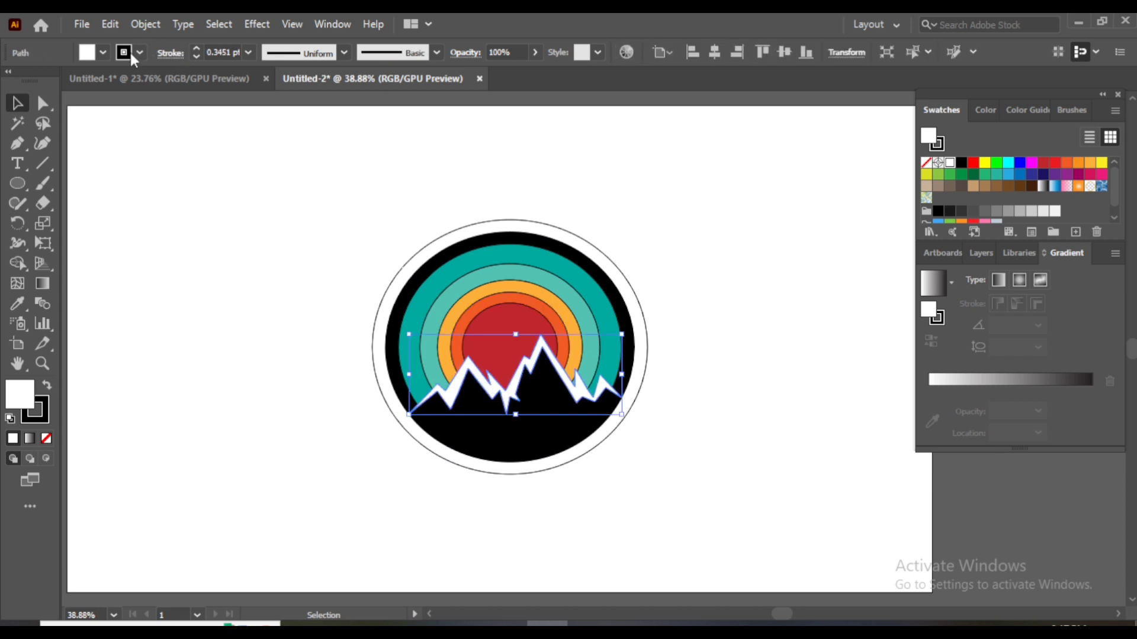
pyautogui.click(195, 48)
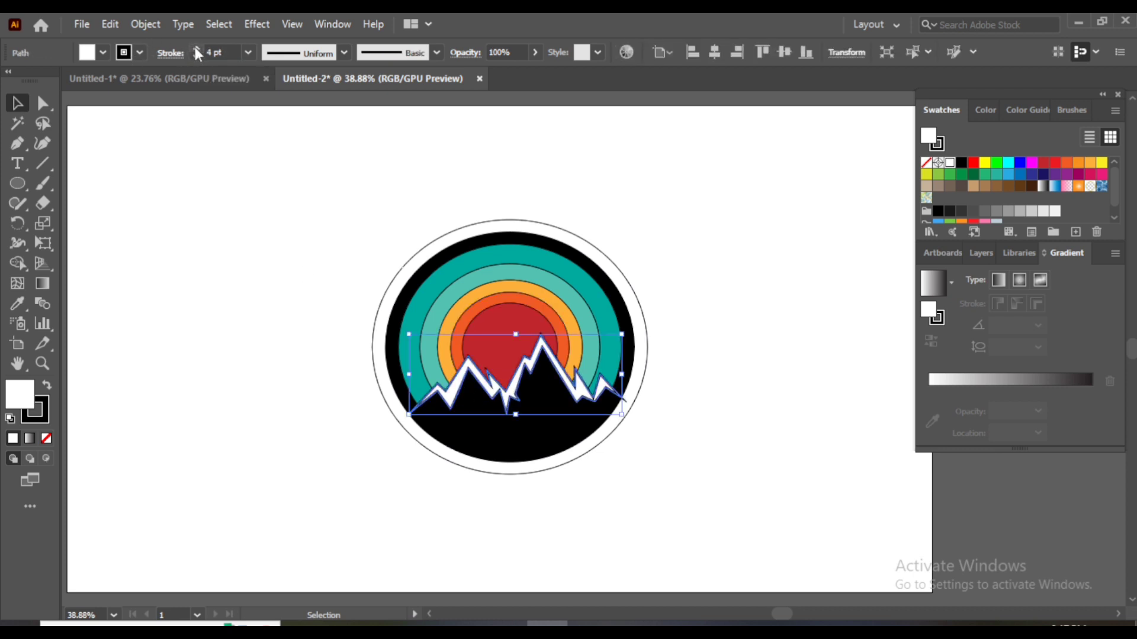
pyautogui.click(195, 48)
pyautogui.click(195, 48)
pyautogui.click(196, 57)
pyautogui.click(196, 58)
pyautogui.click(196, 193)
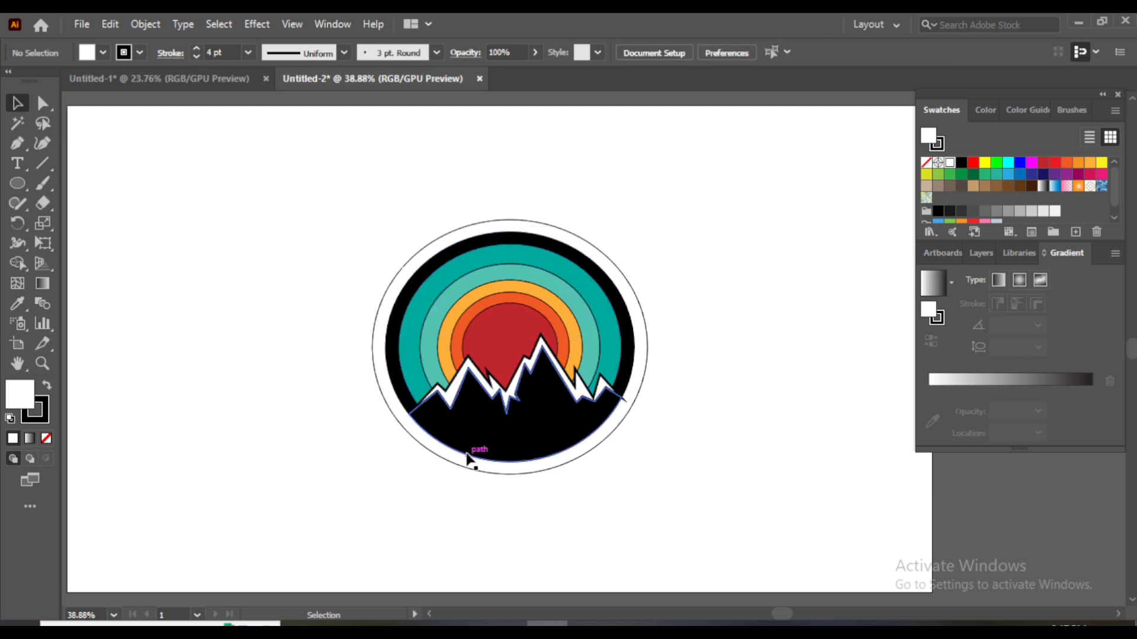
# Step: Merge the pieces of the outer white ring with Shape Builder
pyautogui.click(633, 413)
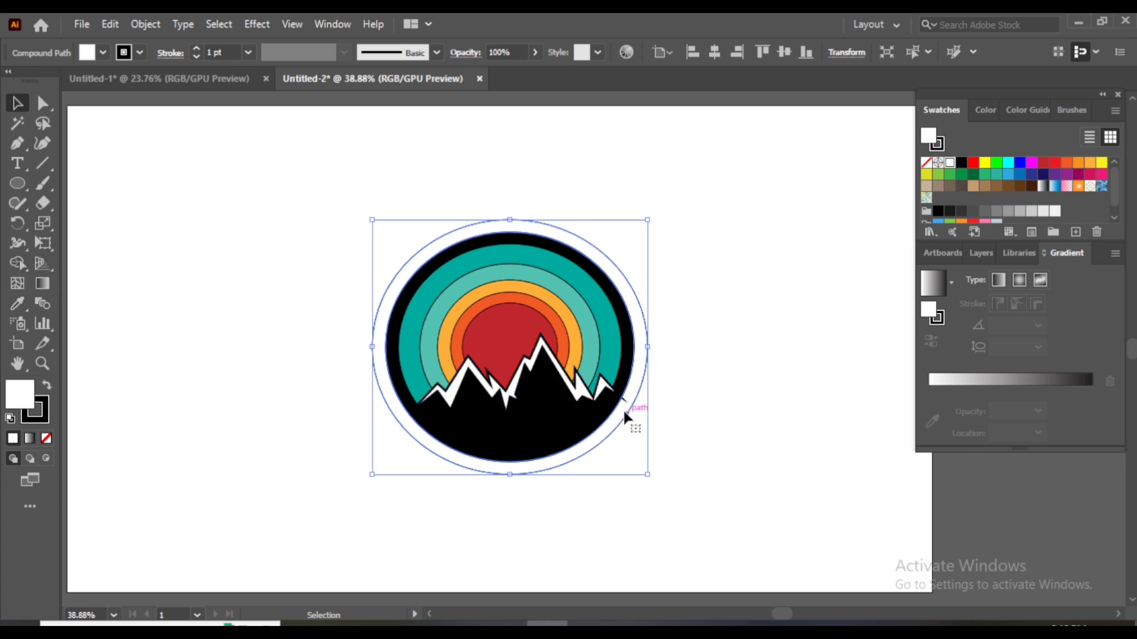
pyautogui.click(17, 262)
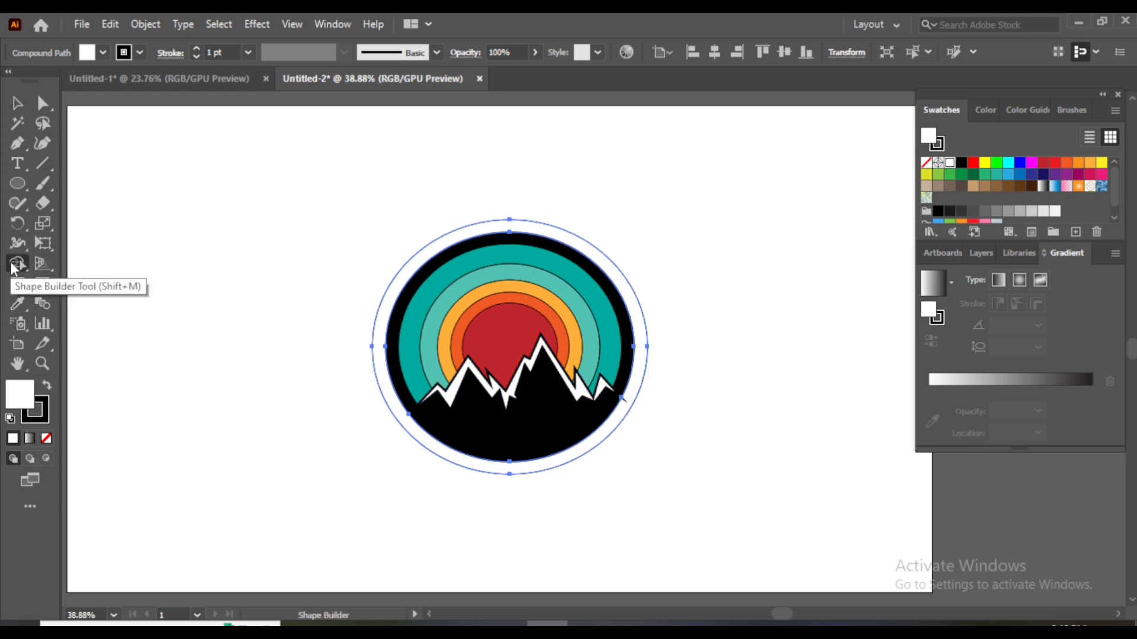
pyautogui.click(626, 397)
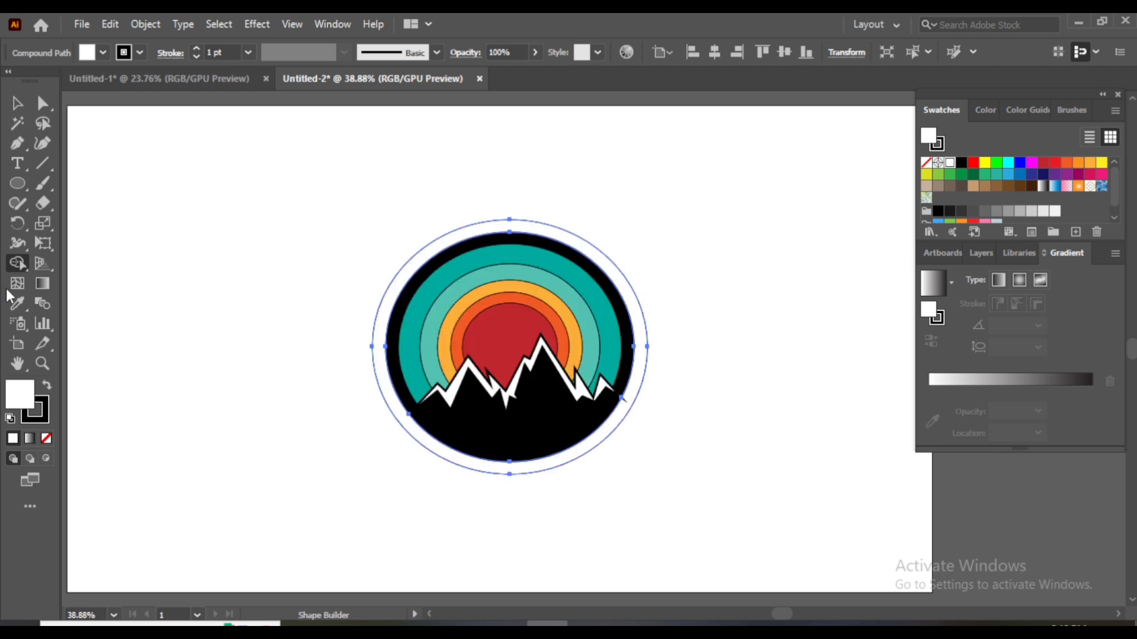
pyautogui.click(17, 102)
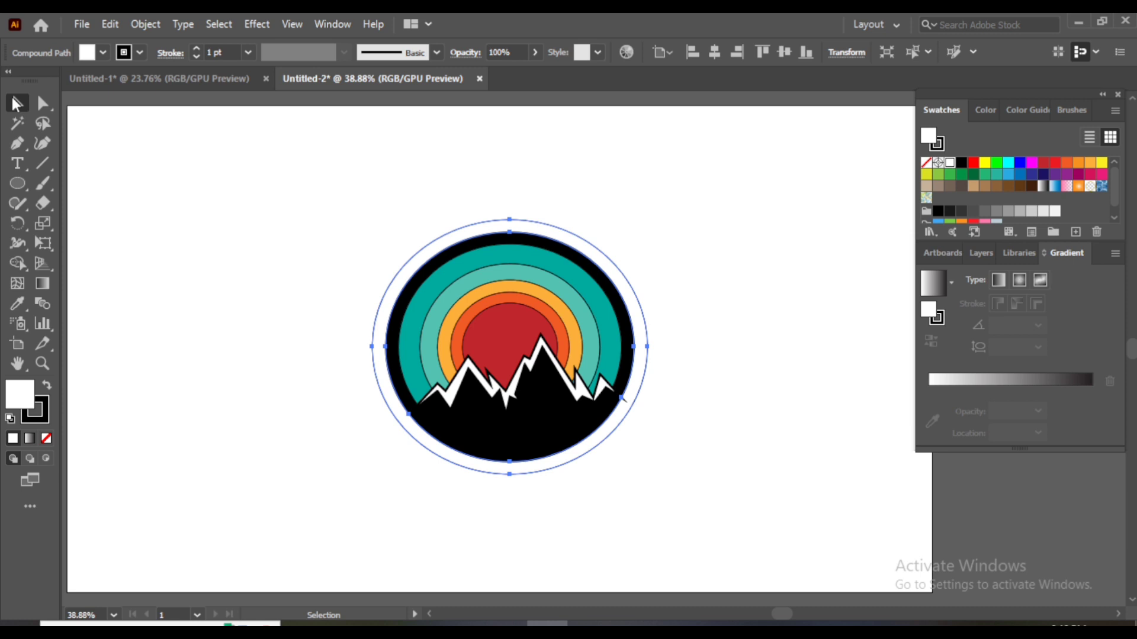
pyautogui.click(229, 386)
# Step: Give the mountain outline the Width Profile 1 taper and a 7 pt stroke weight
pyautogui.click(604, 382)
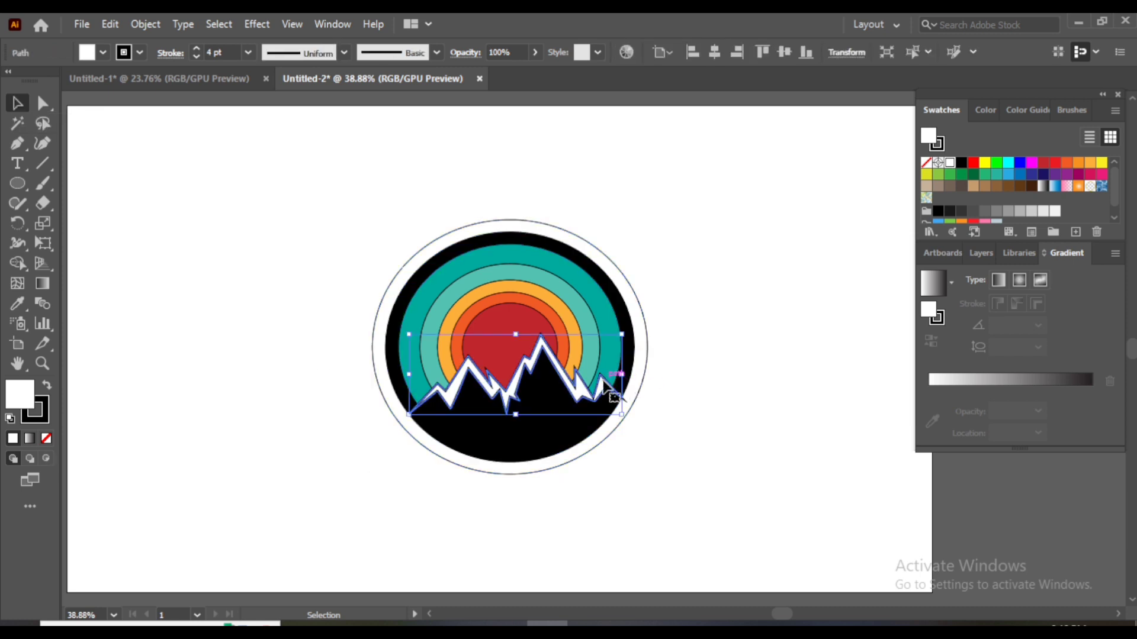
pyautogui.click(346, 51)
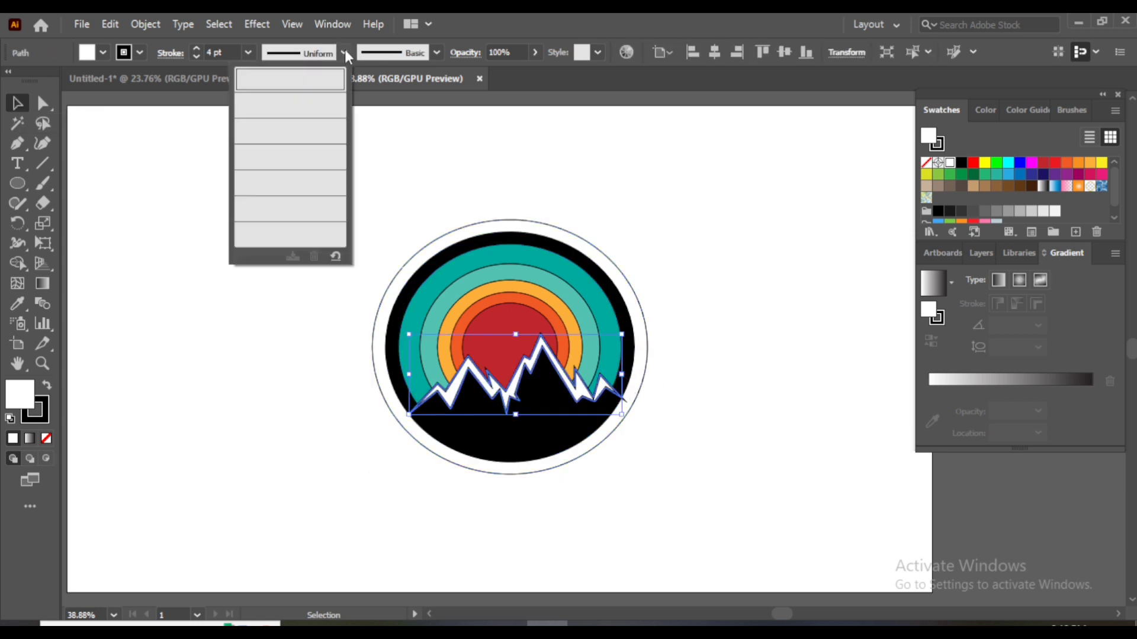
pyautogui.click(334, 108)
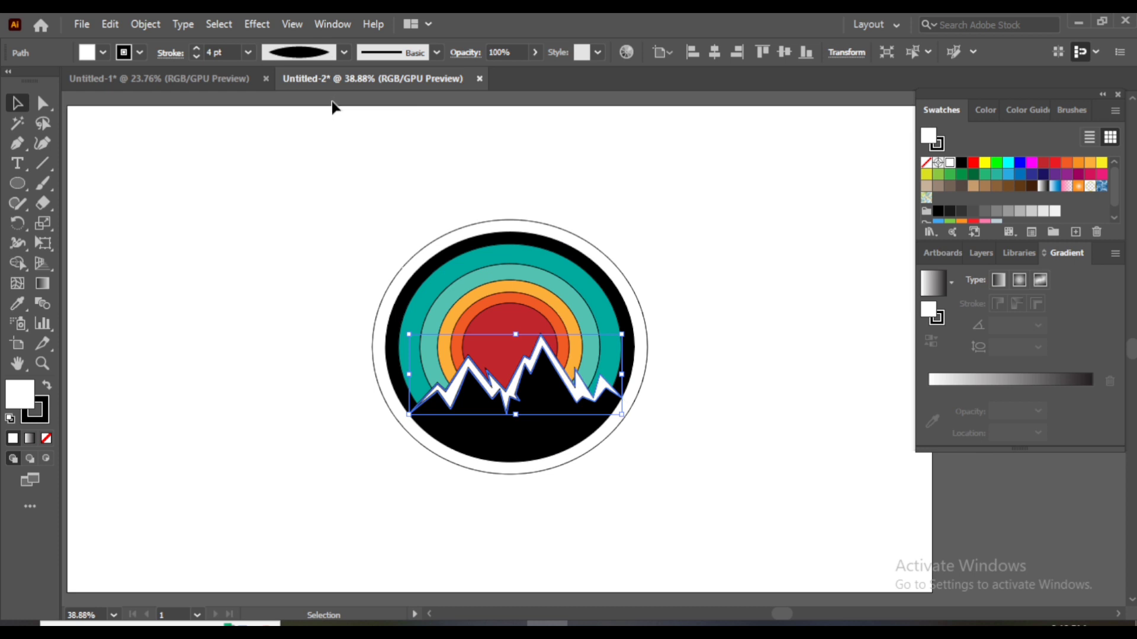
pyautogui.click(288, 216)
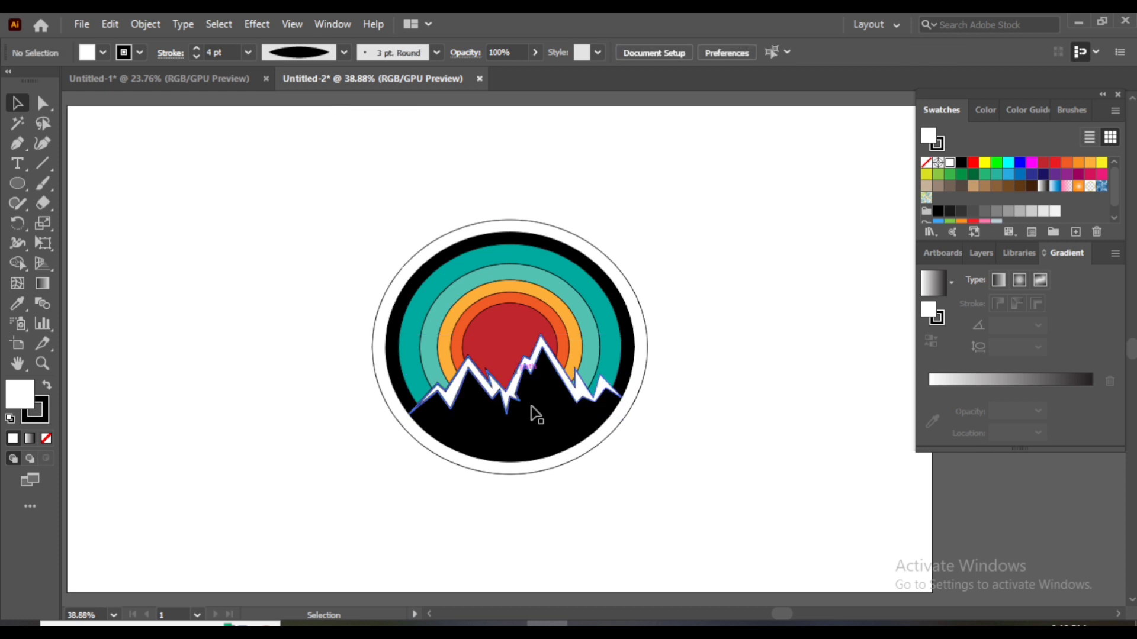
pyautogui.click(581, 388)
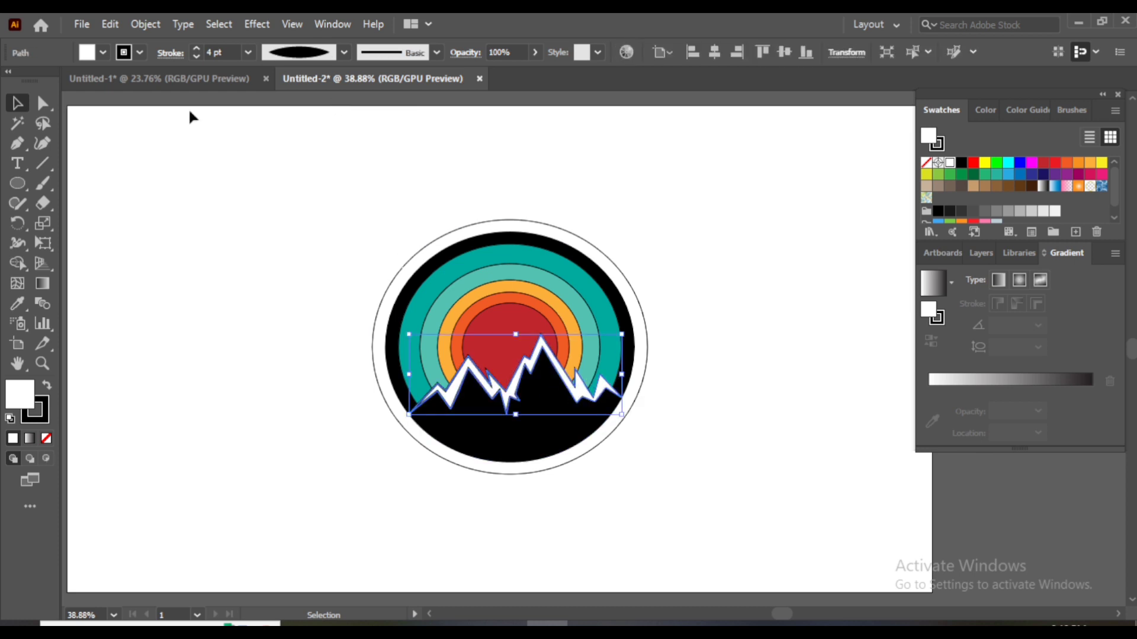
pyautogui.click(197, 50)
pyautogui.click(196, 49)
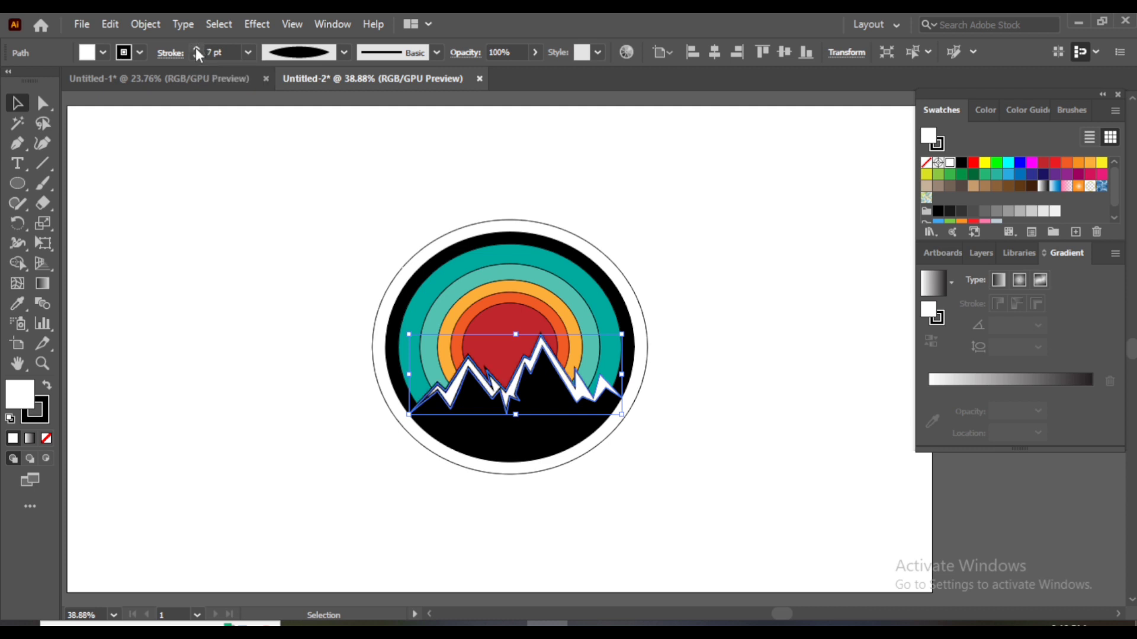
pyautogui.click(218, 288)
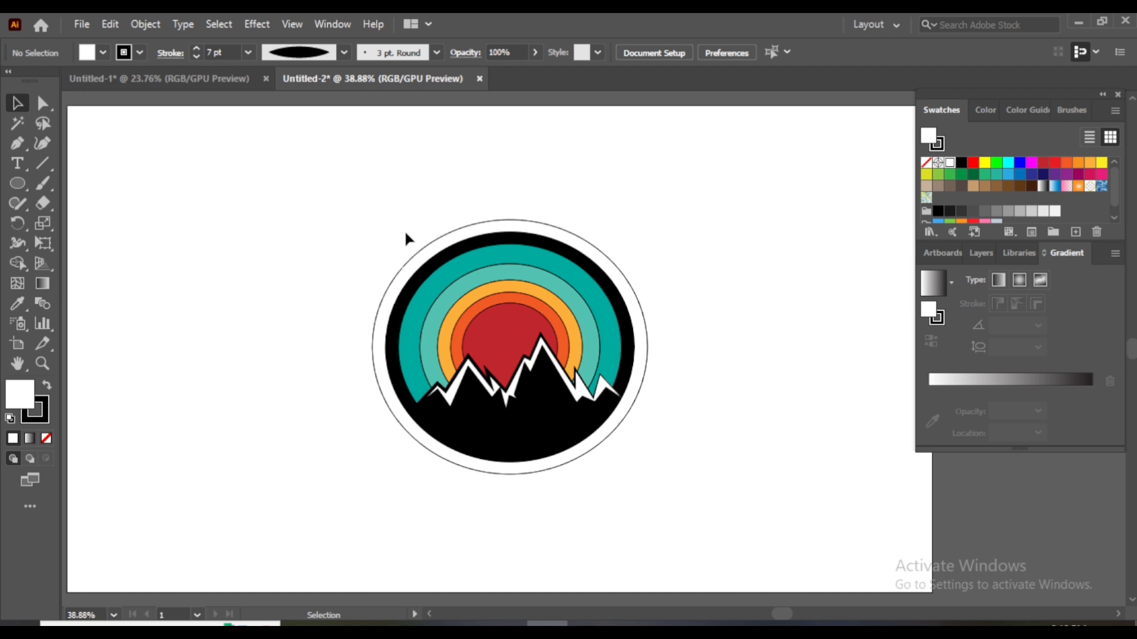
# Step: Remove the stroke from all the badge artwork by setting it to None
pyautogui.hotkey('ctrl', 'a')
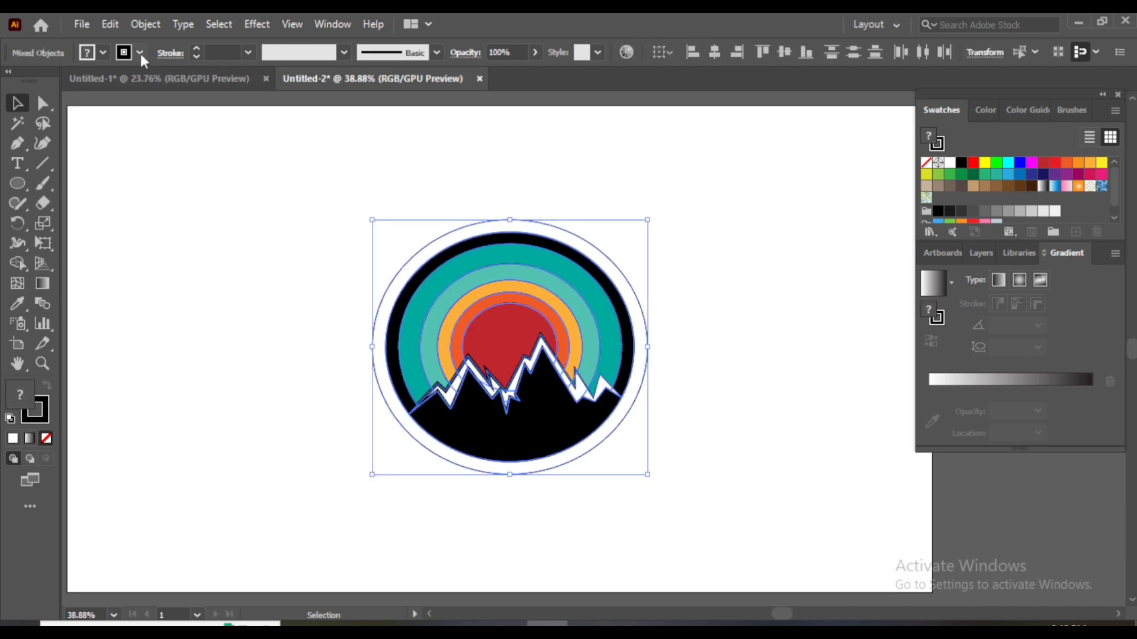
pyautogui.click(140, 52)
pyautogui.click(10, 82)
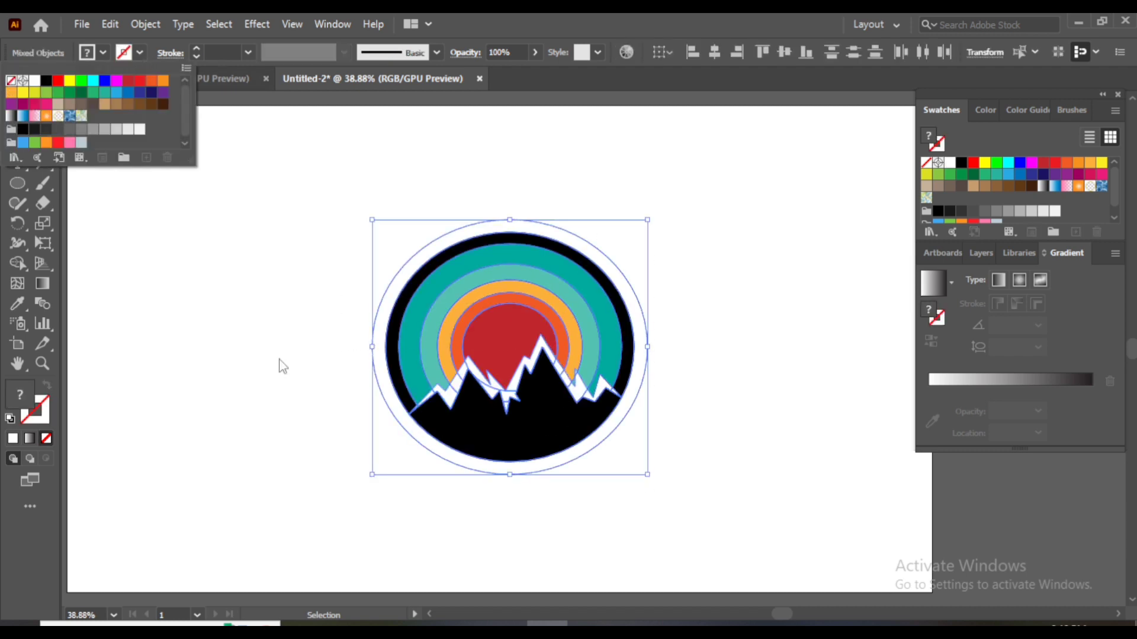
pyautogui.click(280, 363)
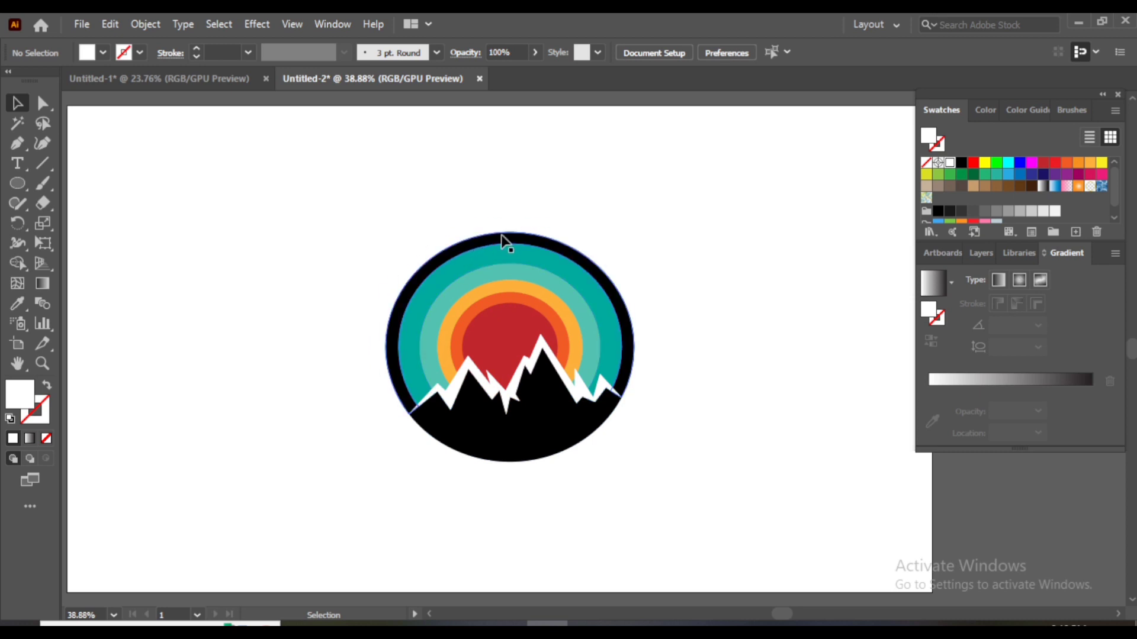
# Step: Give the outer white ring a drop shadow at 81% opacity
pyautogui.click(497, 230)
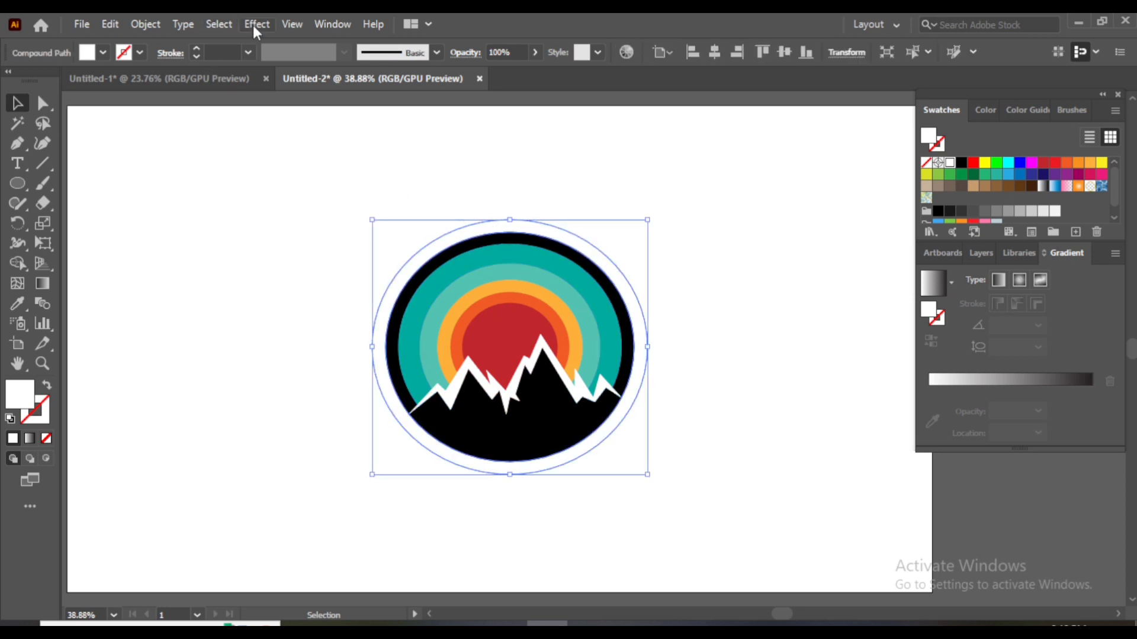
pyautogui.click(253, 25)
pyautogui.moveTo(279, 213)
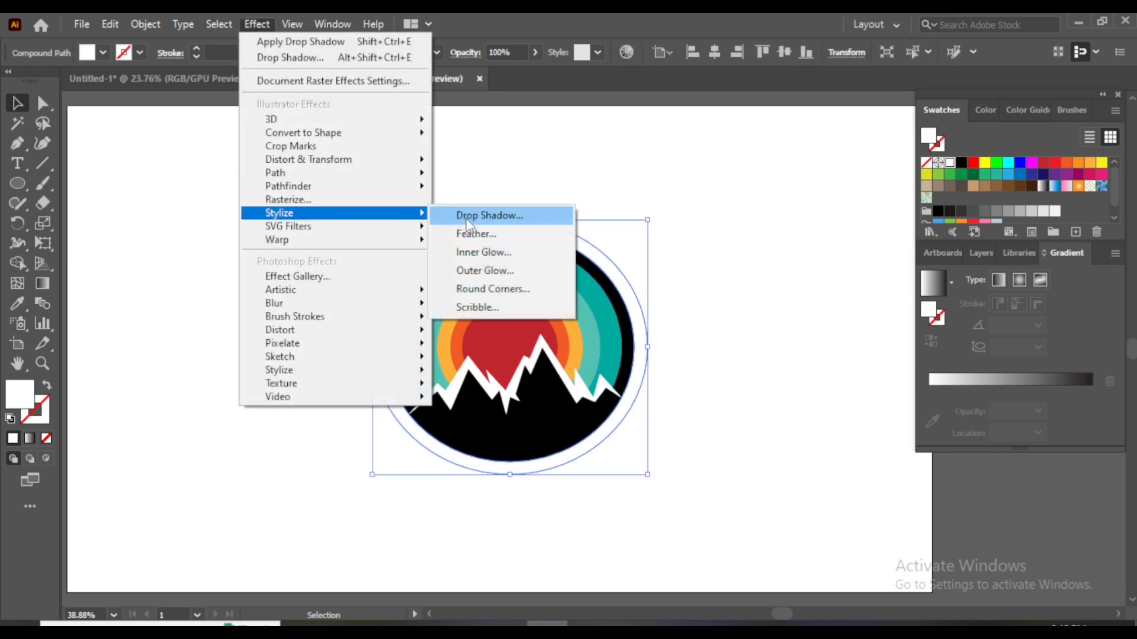
pyautogui.click(468, 217)
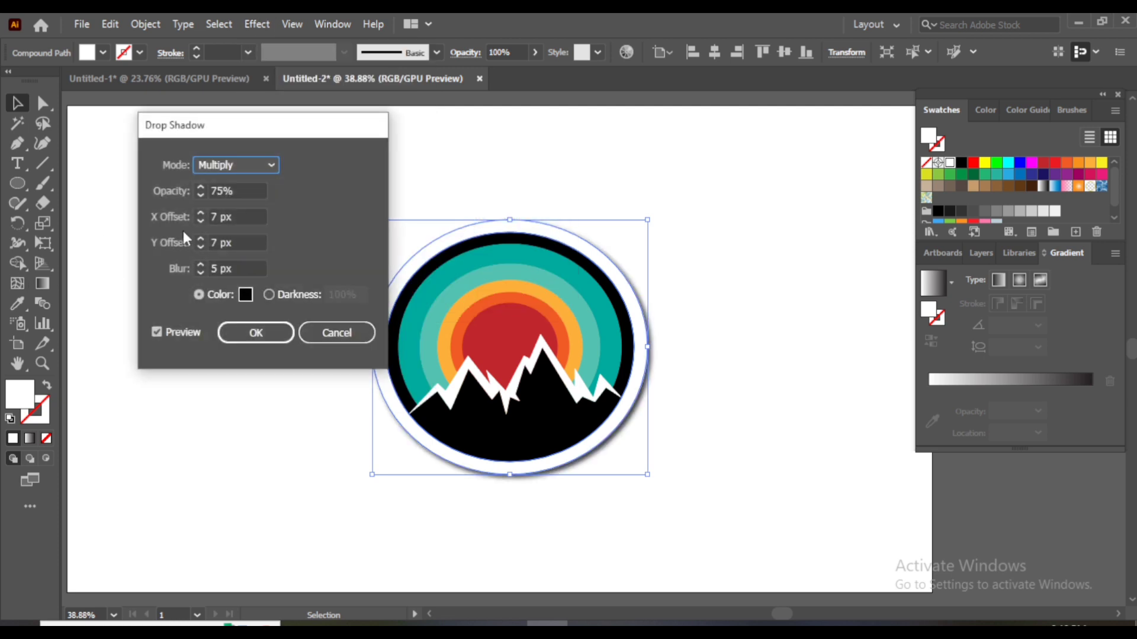
pyautogui.click(196, 191)
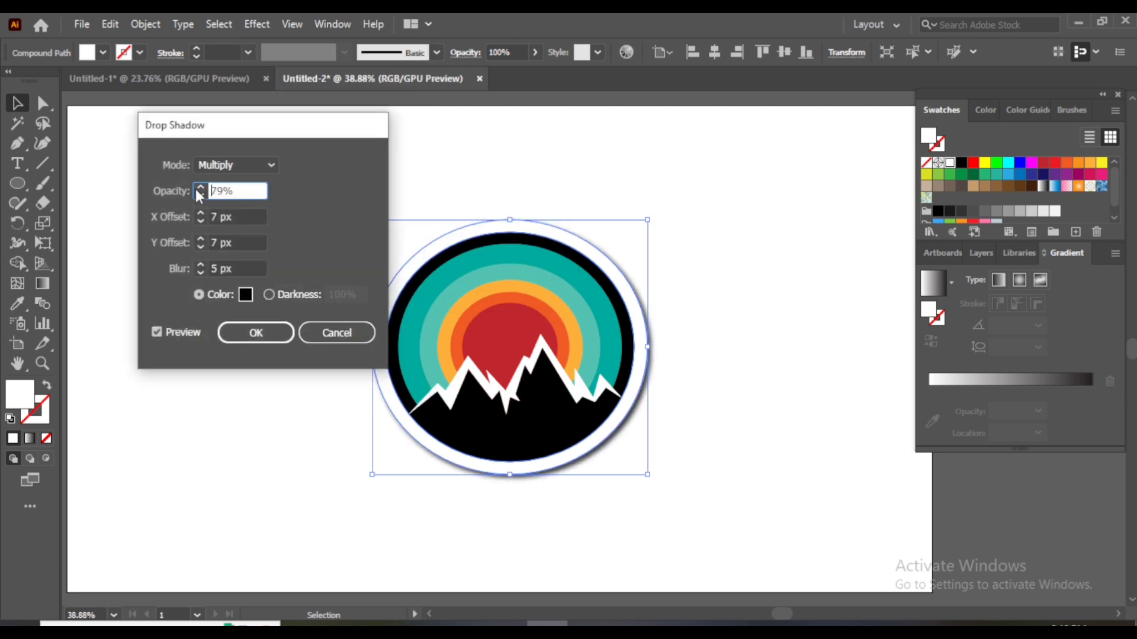
pyautogui.click(197, 191)
pyautogui.click(196, 191)
pyautogui.click(254, 333)
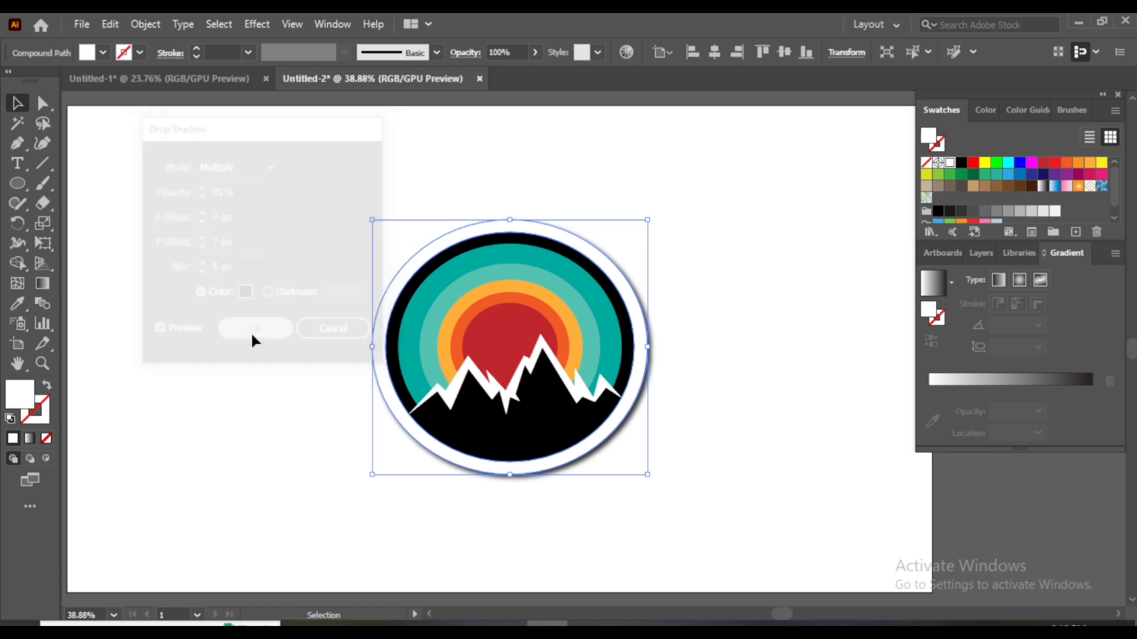
pyautogui.click(306, 225)
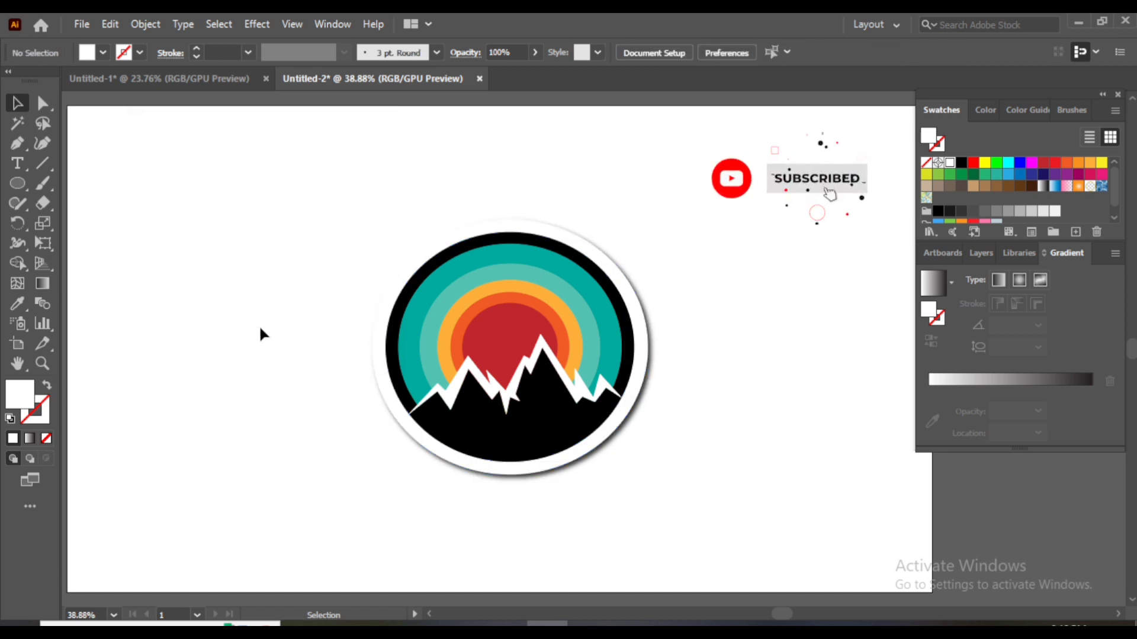